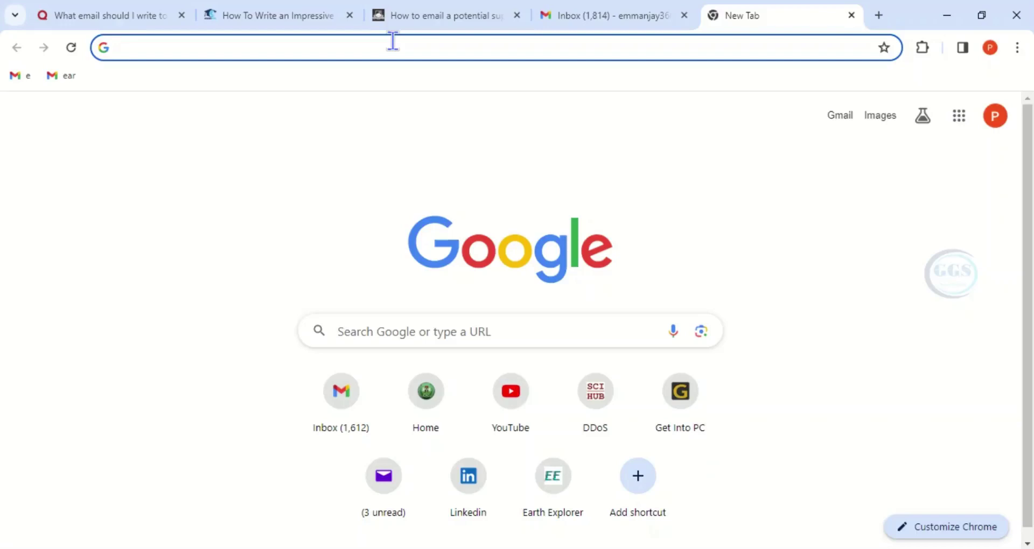
Step: Open the EarthExplorer site (earthexplorer.usgs.gov) from the 'Earth' address-bar suggestion
{"action": "type", "text": "Earthexplorer.usgs.gov"}
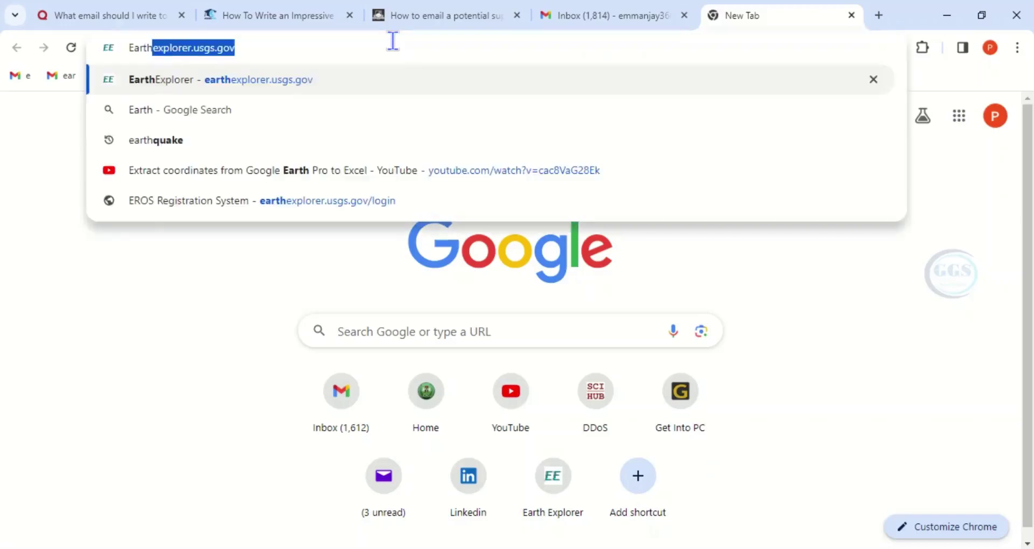
{"action": "left_click", "coordinate": [195, 78]}
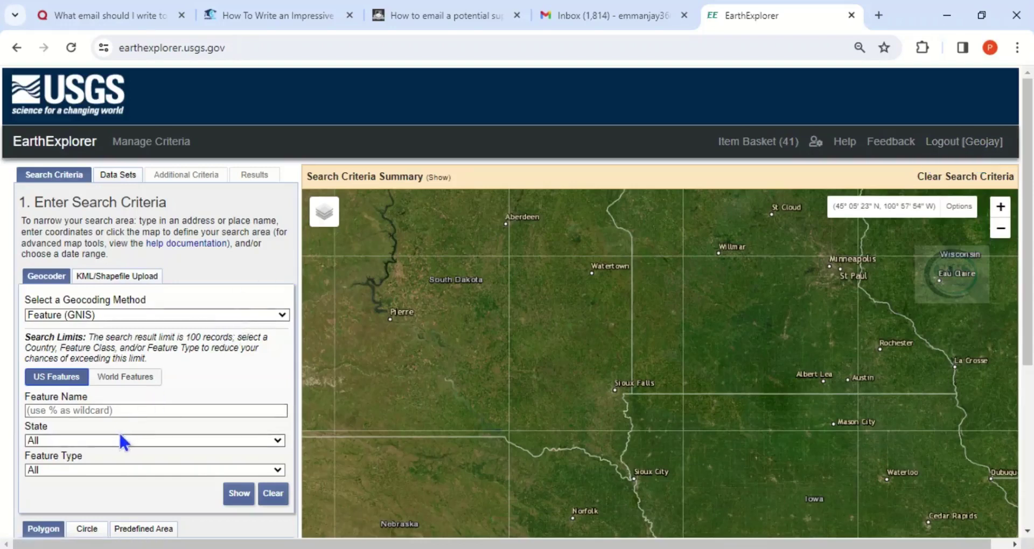
Step: Search by Address/Place for Minna and add Minna, Niger, Nigeria as the search coordinate
{"action": "scroll", "coordinate": [97, 434], "scroll_direction": "down", "scroll_amount": 1}
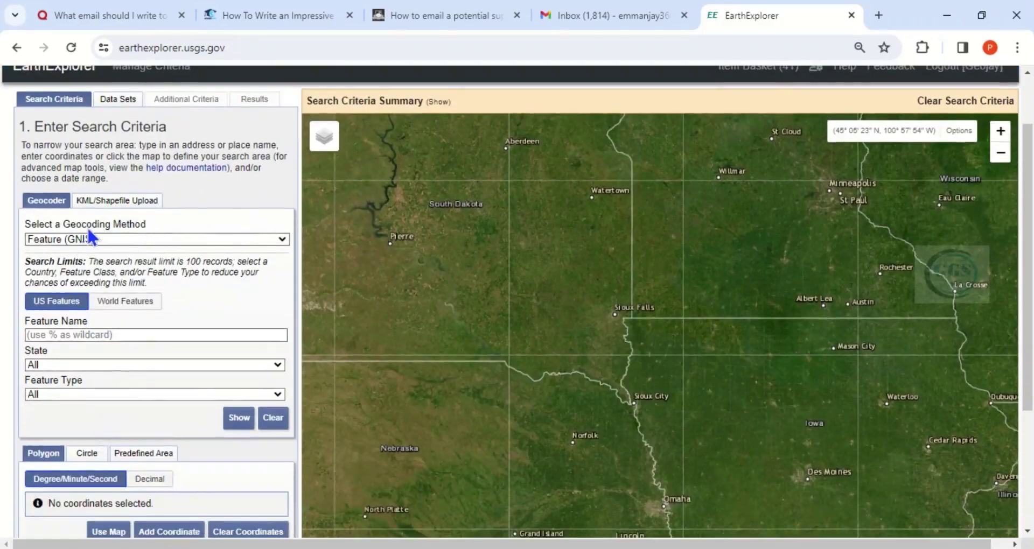
{"action": "left_click", "coordinate": [282, 240]}
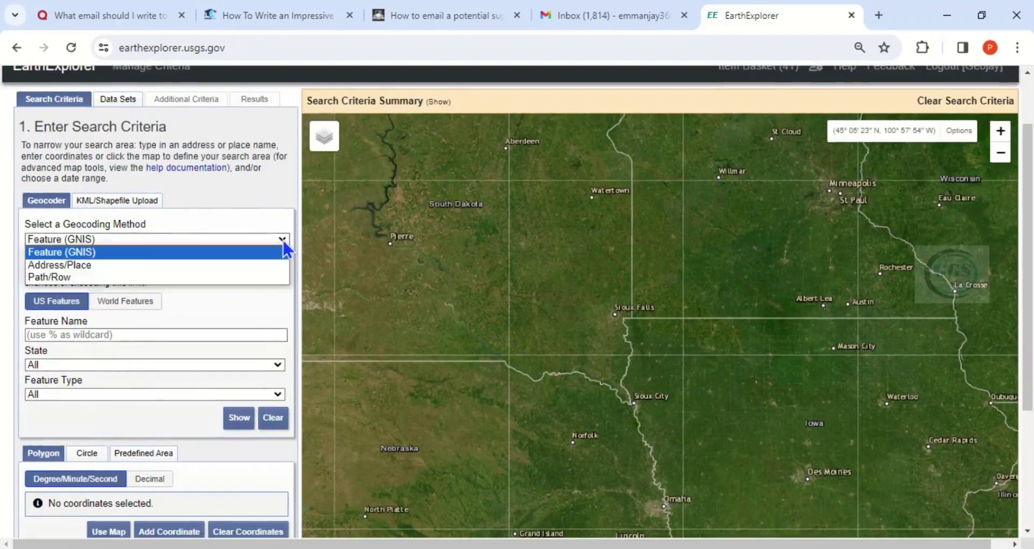
{"action": "left_click", "coordinate": [61, 265]}
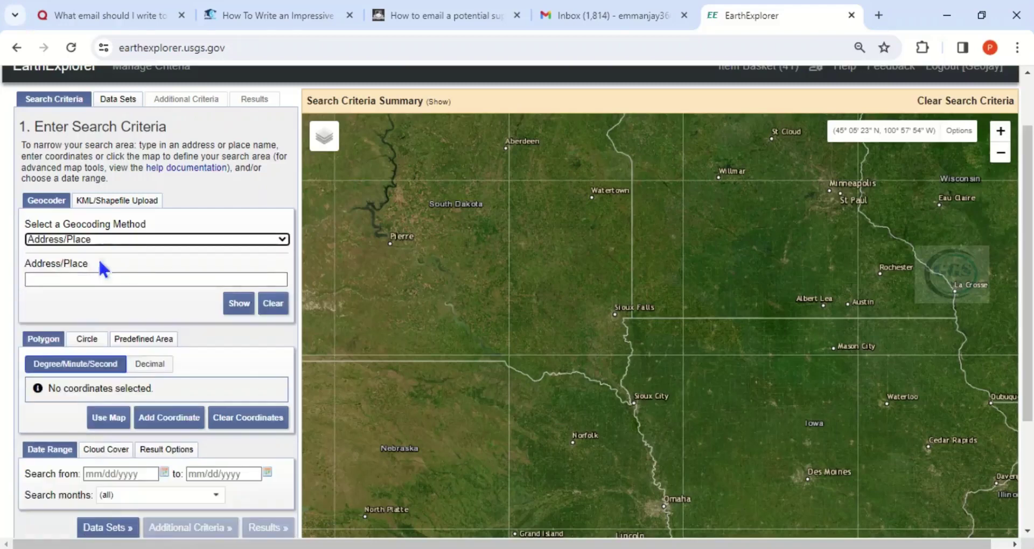
{"action": "left_click", "coordinate": [67, 278]}
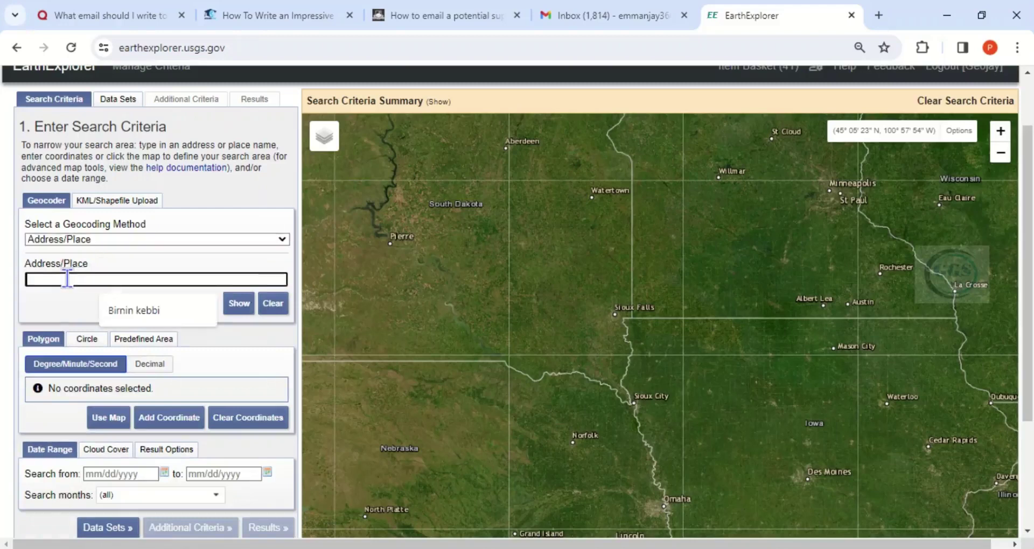
{"action": "type", "text": "Minna"}
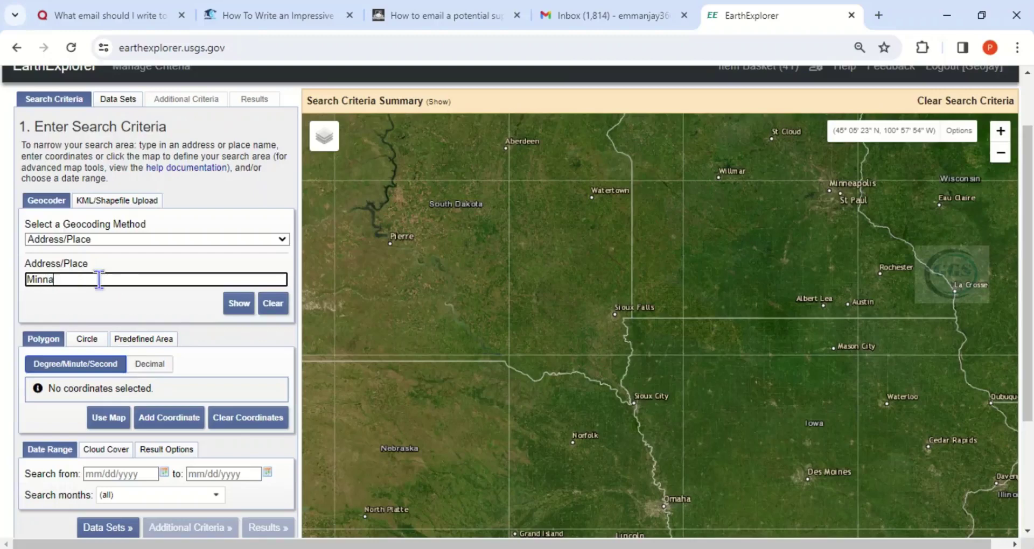
{"action": "left_click", "coordinate": [237, 309]}
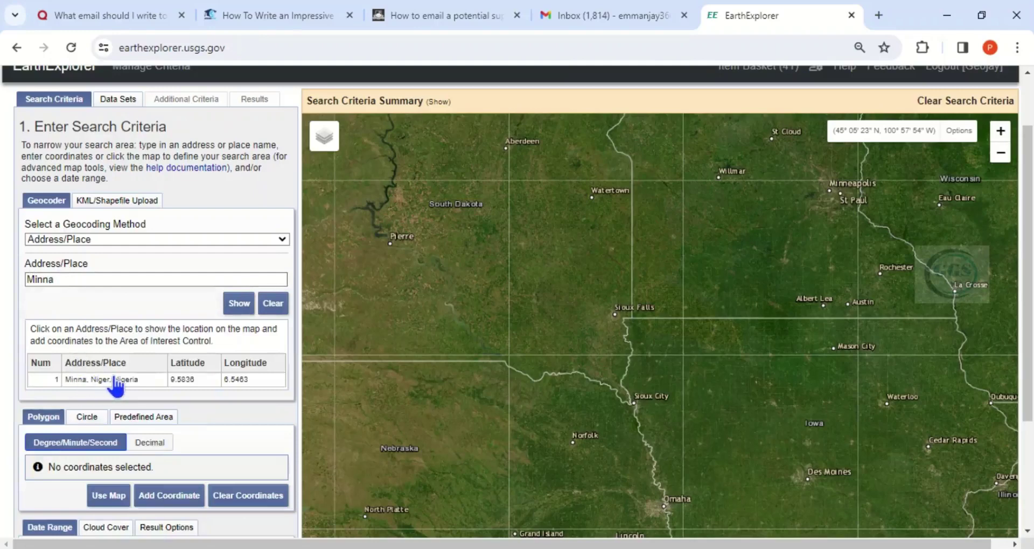
{"action": "left_click", "coordinate": [105, 381]}
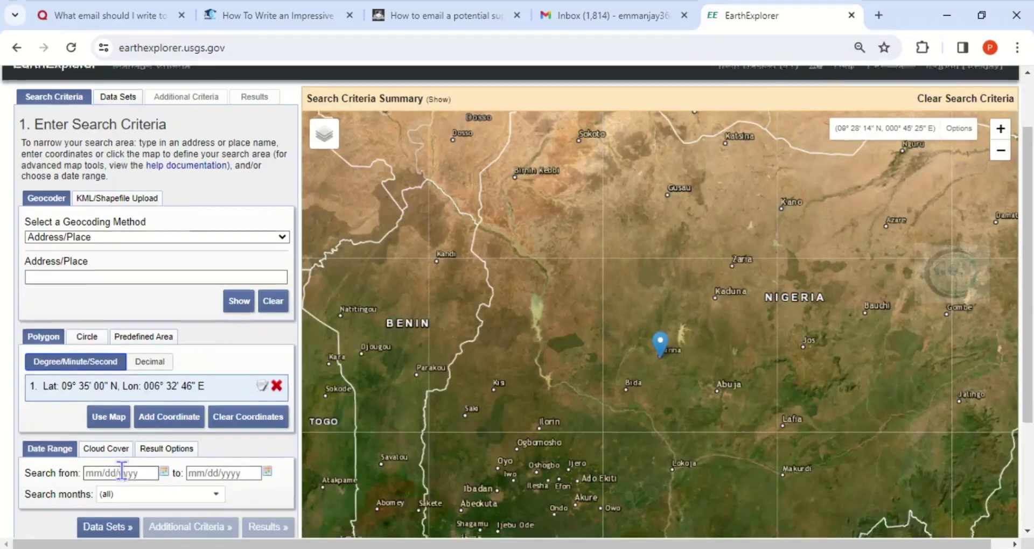
Step: Pick an initial date range from 01/01/2023 to 12/31/2024
{"action": "scroll", "coordinate": [124, 469], "scroll_direction": "down", "scroll_amount": 2}
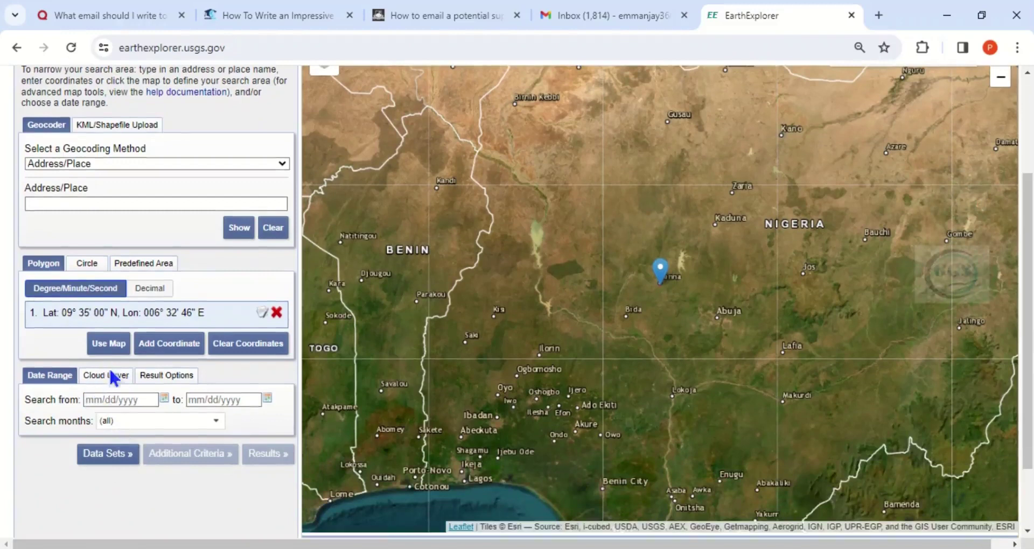
{"action": "left_click", "coordinate": [164, 399]}
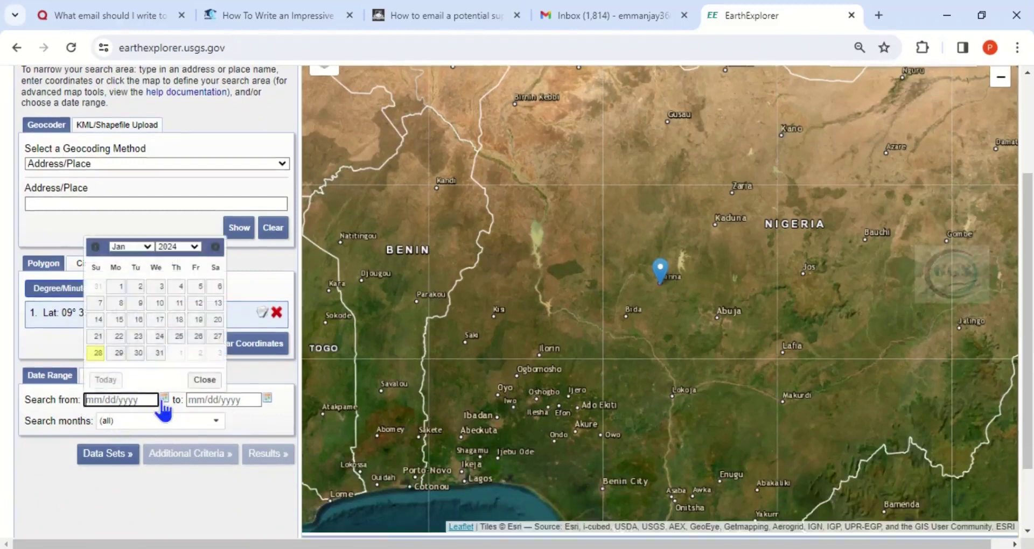
{"action": "left_click", "coordinate": [196, 247]}
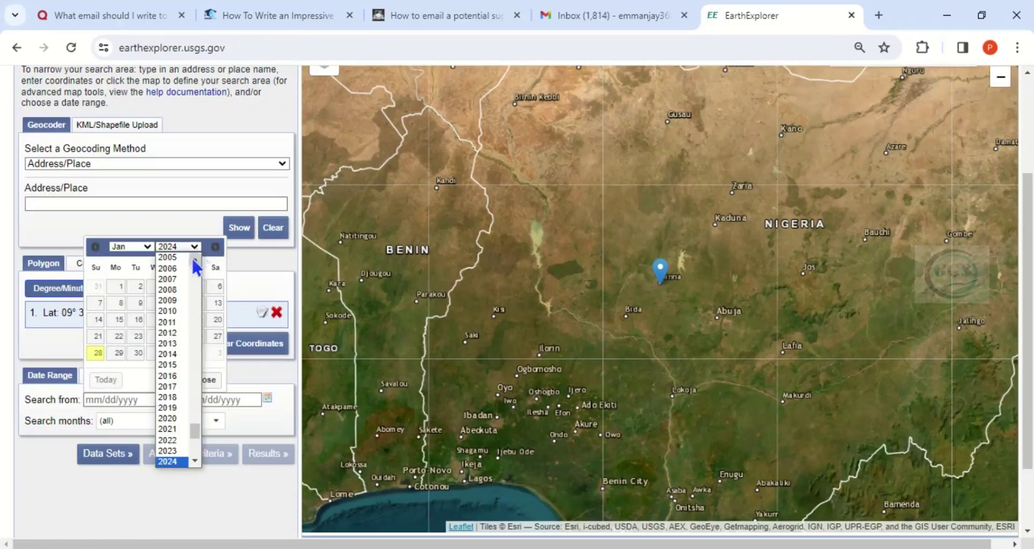
{"action": "left_click", "coordinate": [171, 450]}
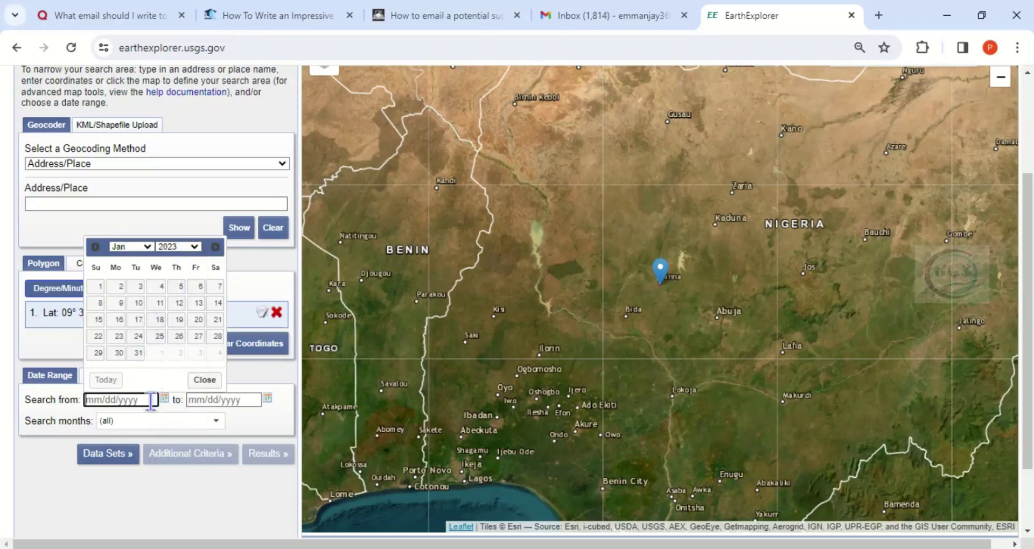
{"action": "left_click", "coordinate": [99, 289]}
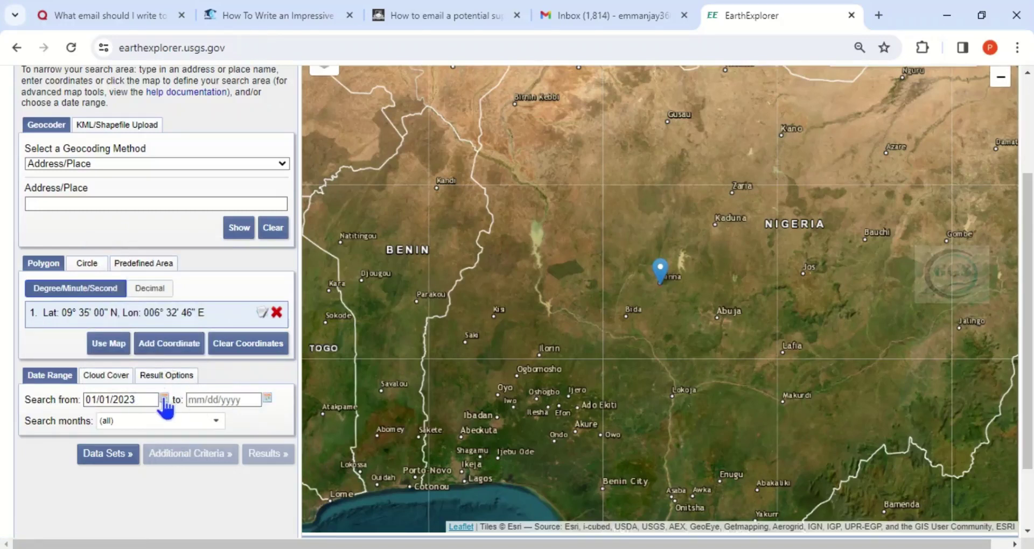
{"action": "left_click", "coordinate": [267, 399]}
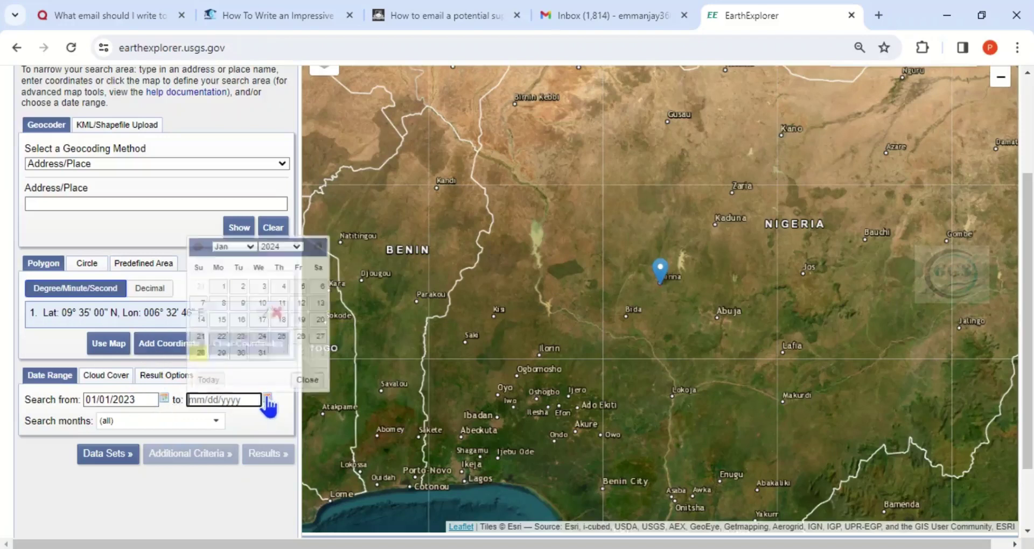
{"action": "left_click", "coordinate": [249, 247]}
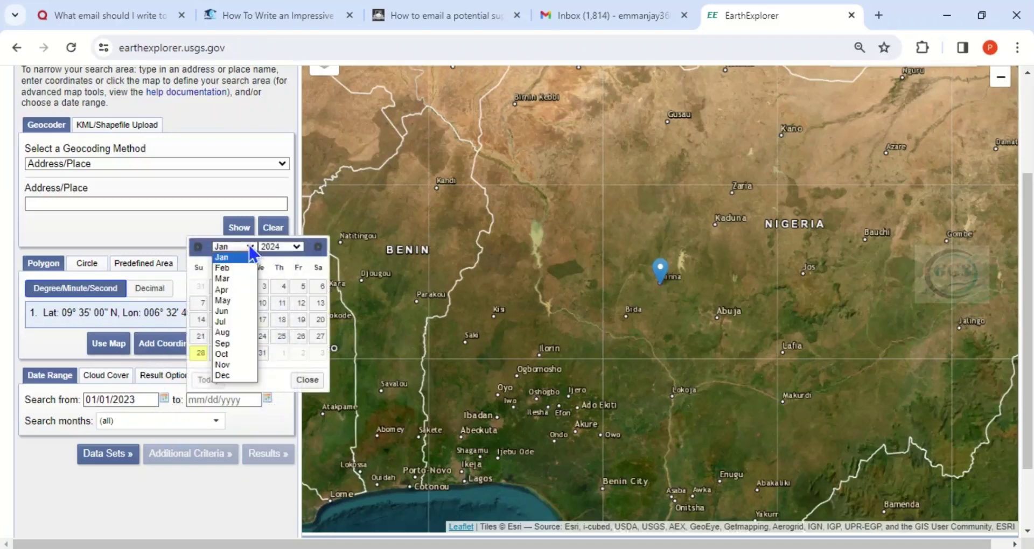
{"action": "left_click", "coordinate": [231, 382]}
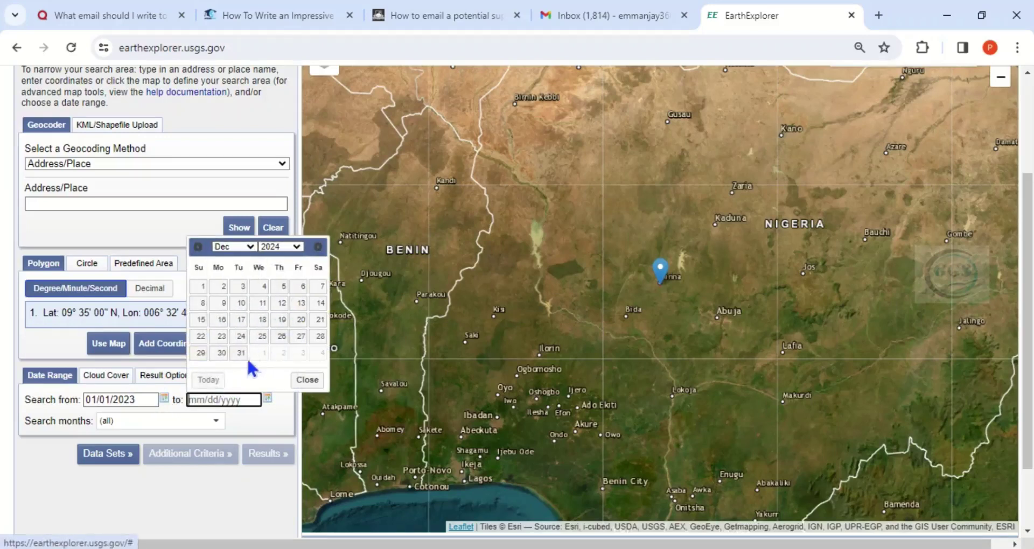
{"action": "left_click", "coordinate": [241, 353]}
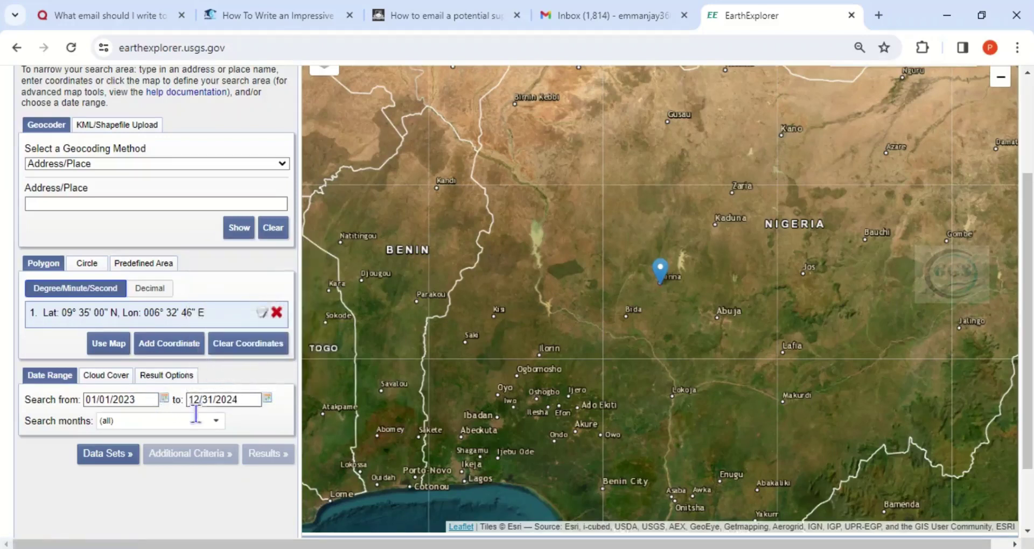
Step: Narrow the date range to 12/01/2023 through 12/31/2023
{"action": "left_click", "coordinate": [163, 402]}
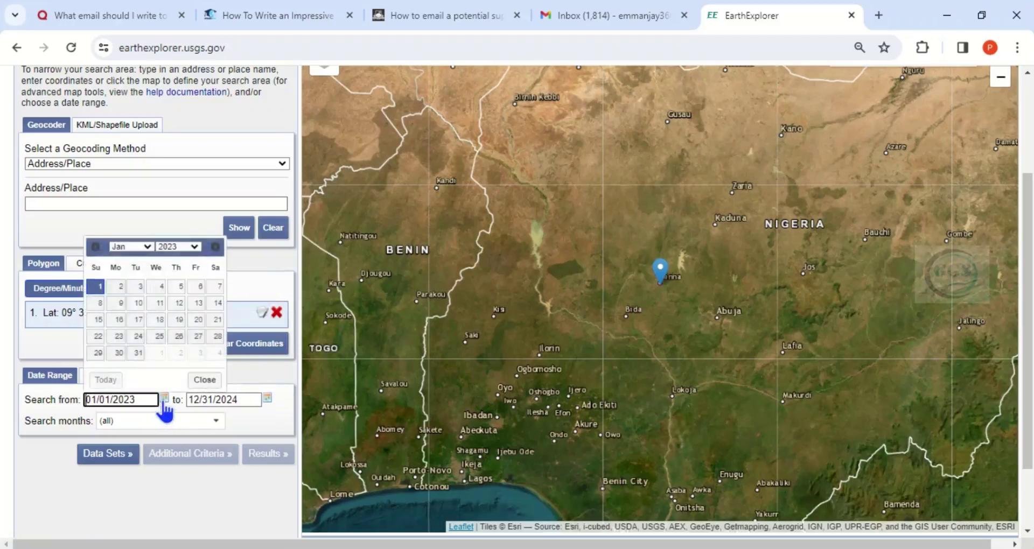
{"action": "left_click", "coordinate": [147, 246]}
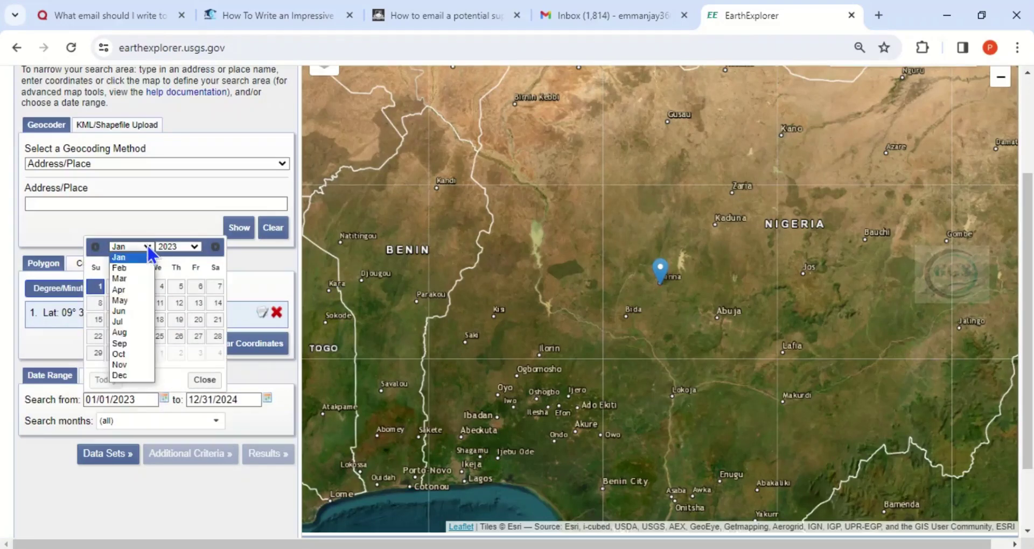
{"action": "left_click", "coordinate": [122, 376]}
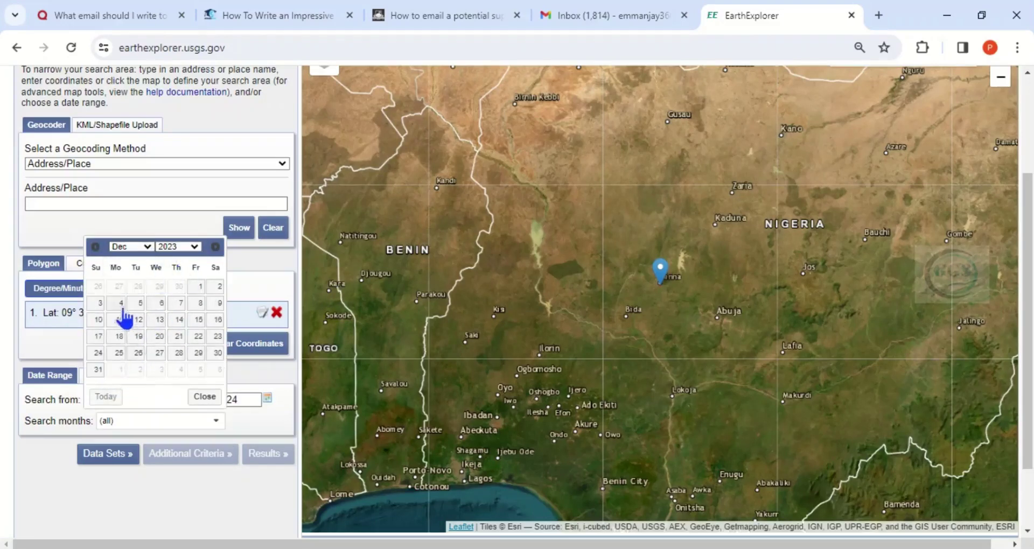
{"action": "left_click", "coordinate": [199, 287]}
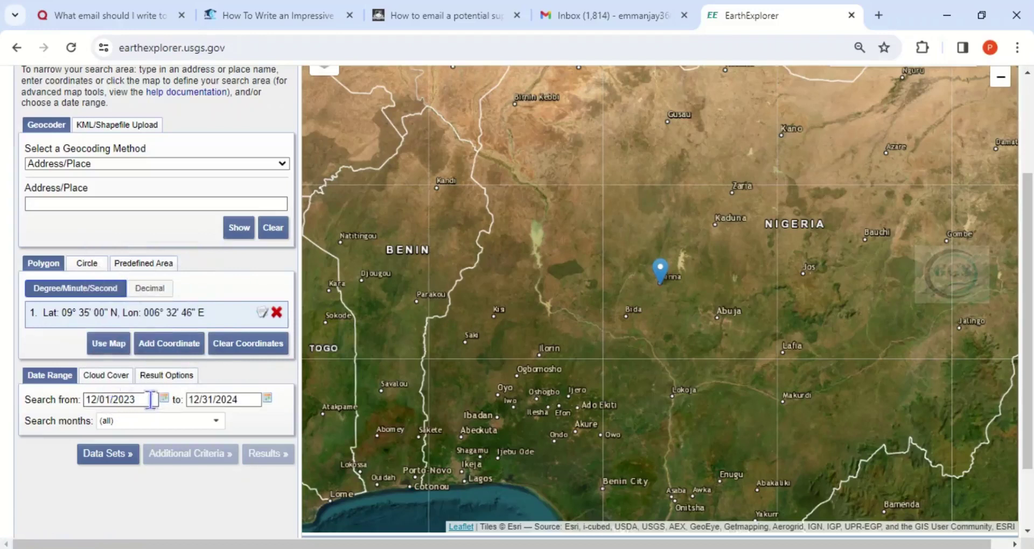
{"action": "left_click", "coordinate": [229, 400]}
{"action": "left_click", "coordinate": [280, 246]}
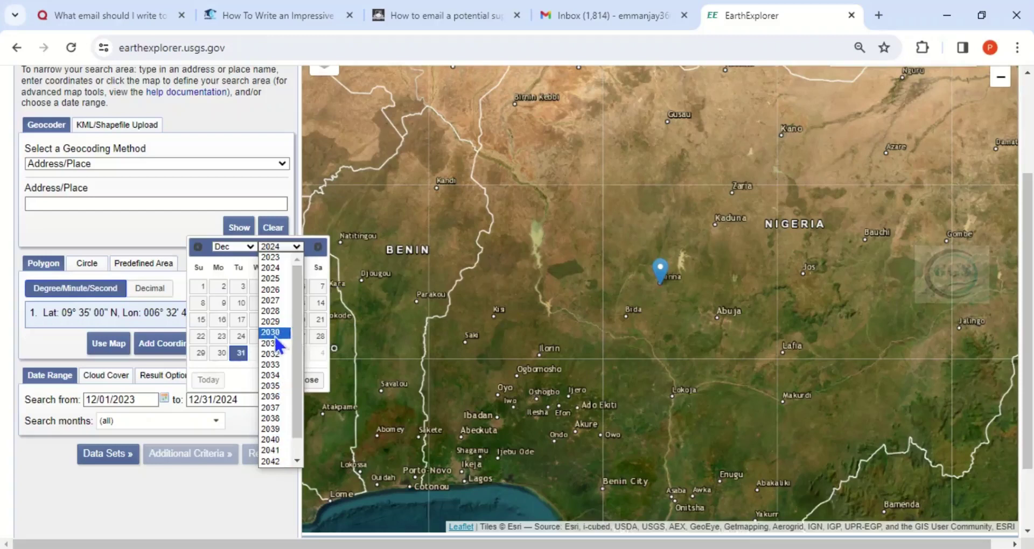
{"action": "left_click", "coordinate": [274, 259]}
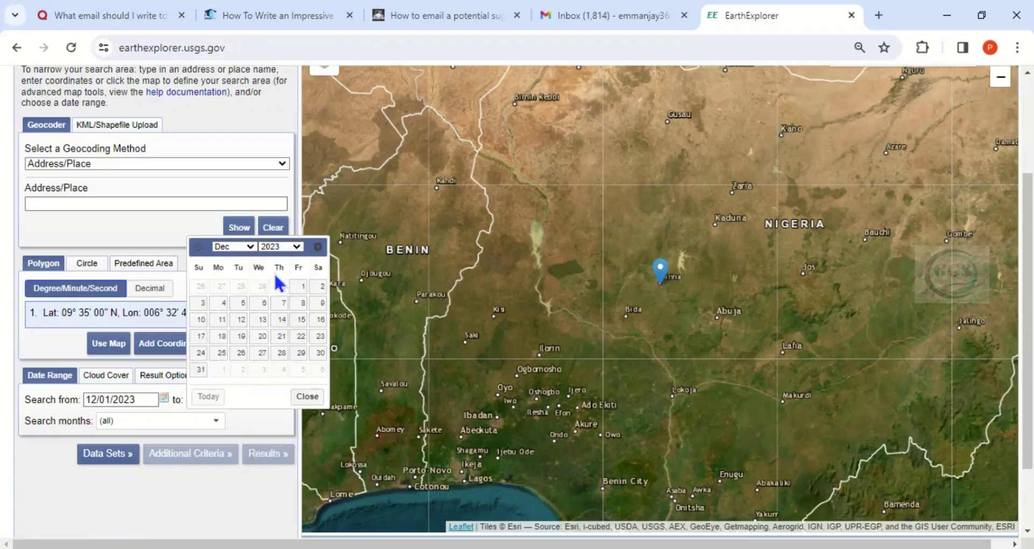
{"action": "left_click", "coordinate": [201, 369]}
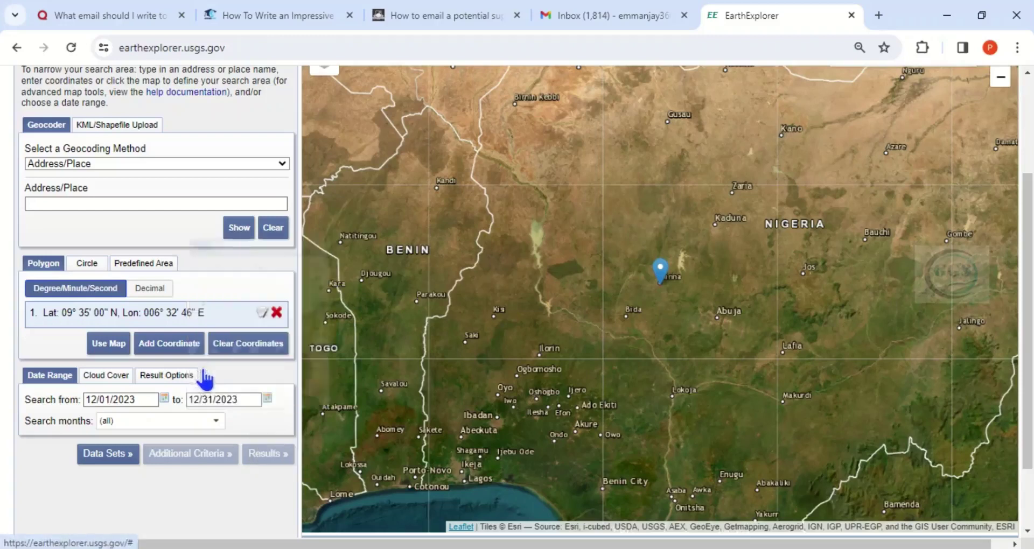
Step: Tick Landsat 8-9 OLI/TIRS C2 L1 under Landsat Collection 2 Level-1 and run the search
{"action": "left_click", "coordinate": [110, 455]}
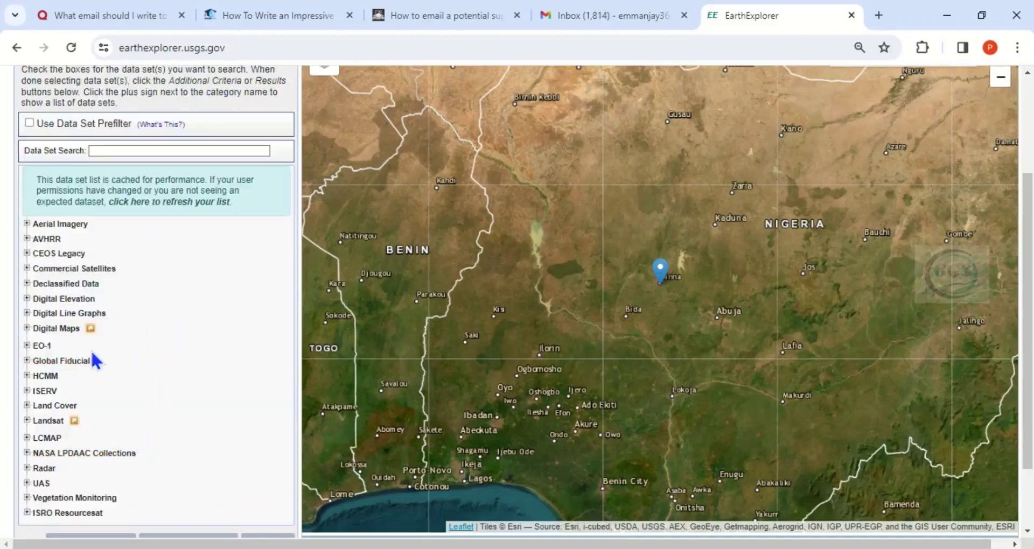
{"action": "scroll", "coordinate": [62, 418], "scroll_direction": "down", "scroll_amount": 2}
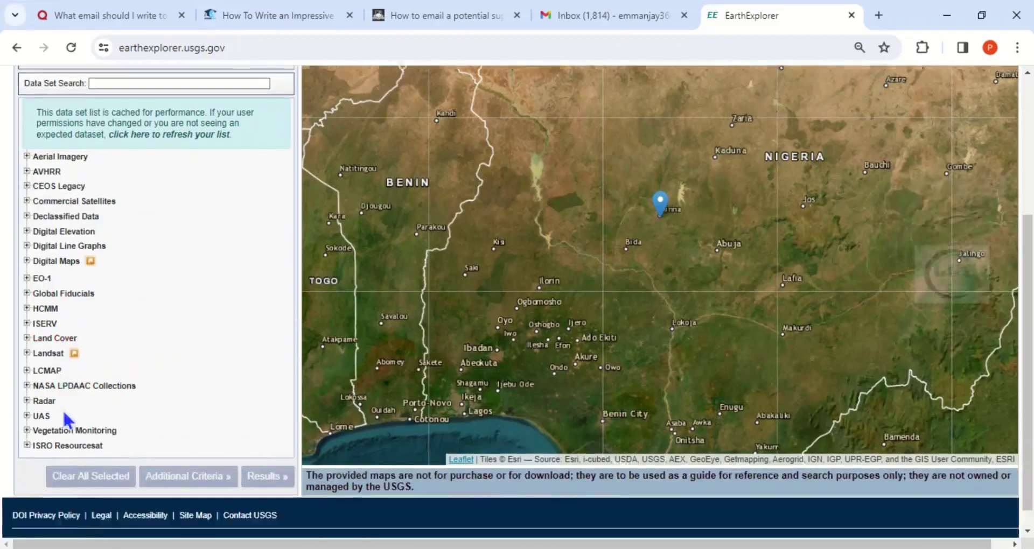
{"action": "scroll", "coordinate": [86, 371], "scroll_direction": "up", "scroll_amount": 2}
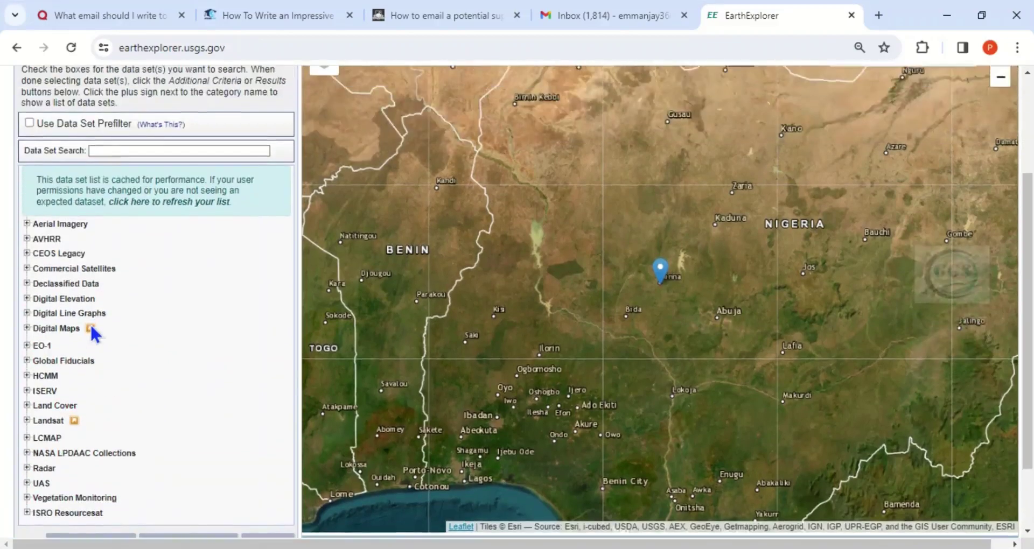
{"action": "left_click", "coordinate": [26, 421]}
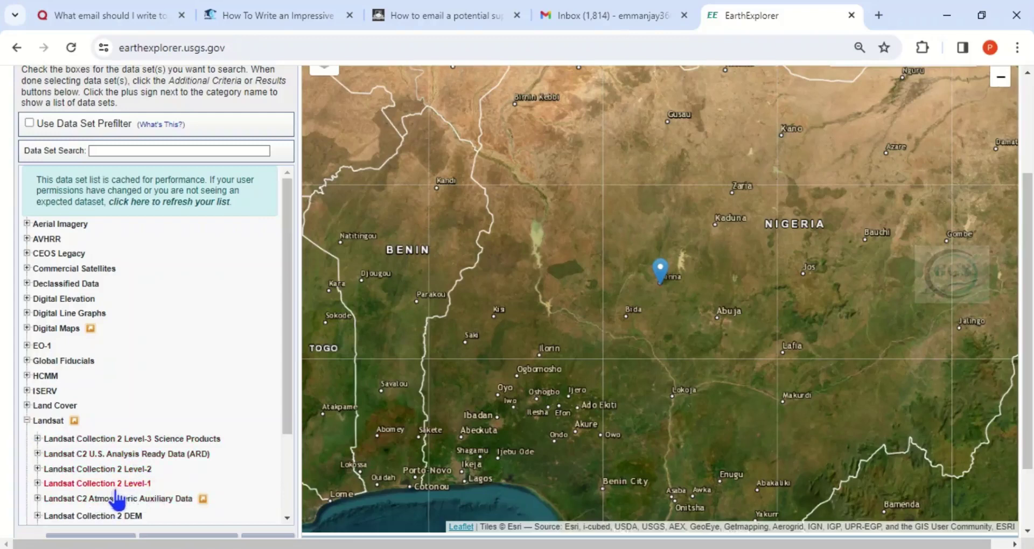
{"action": "left_click", "coordinate": [101, 485]}
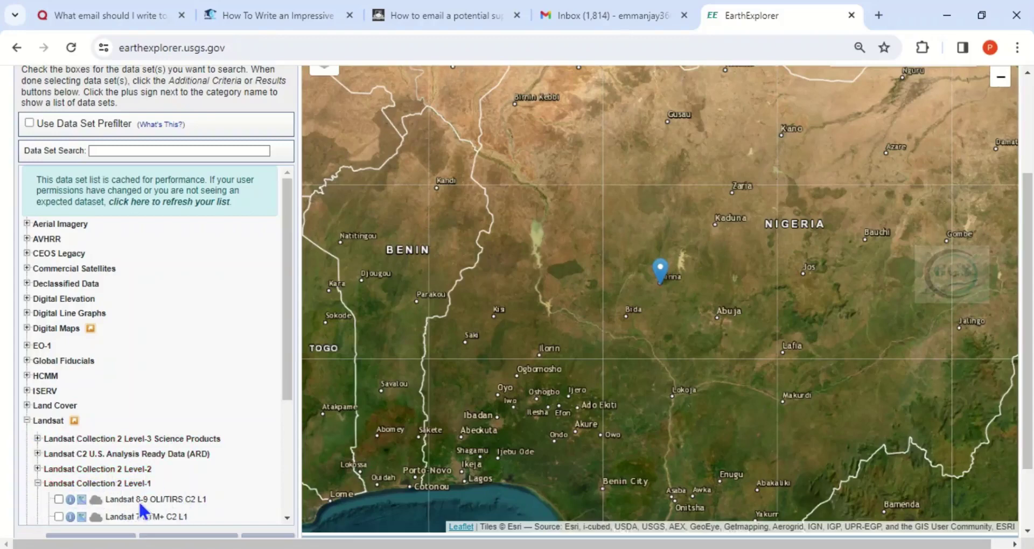
{"action": "scroll", "coordinate": [170, 458], "scroll_direction": "down", "scroll_amount": 3}
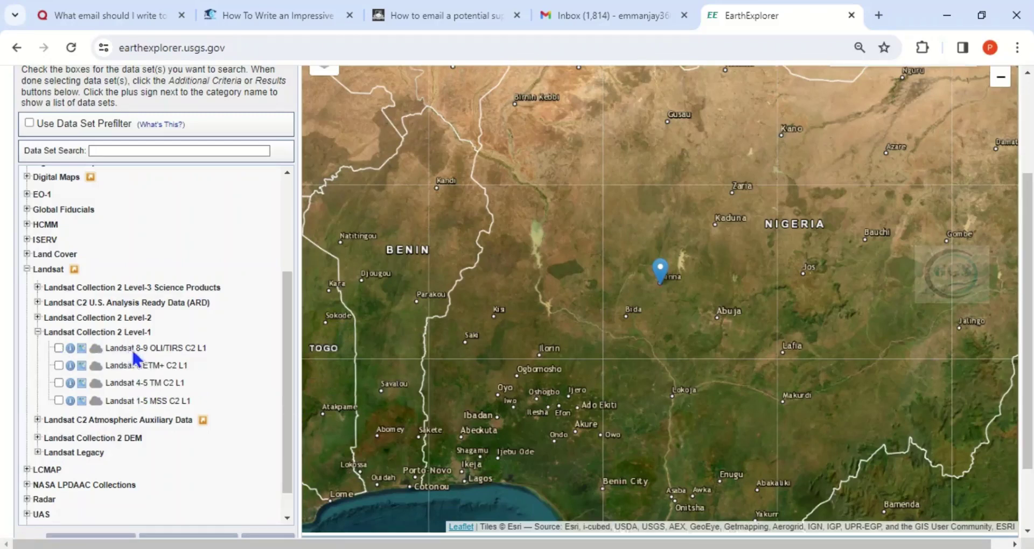
{"action": "left_click", "coordinate": [59, 349]}
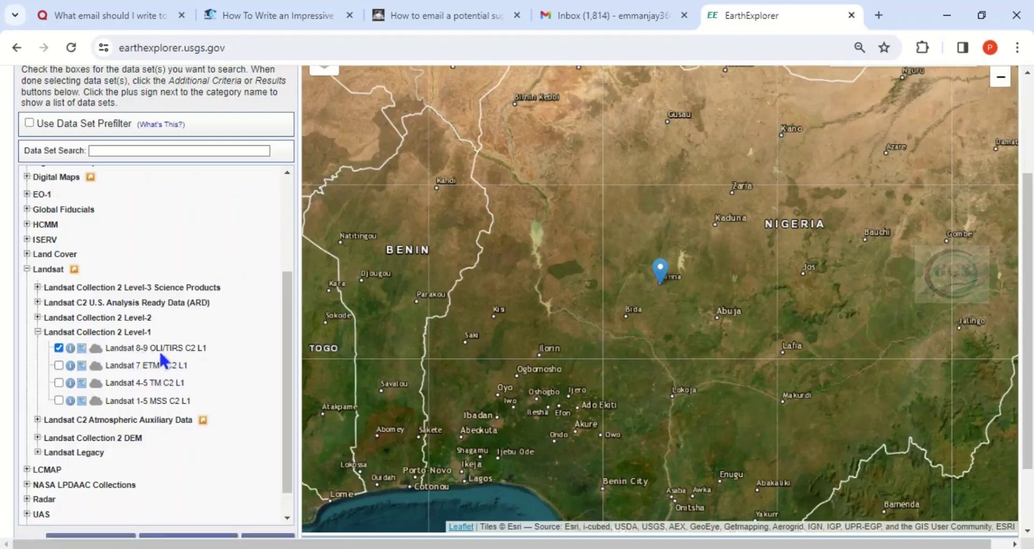
{"action": "scroll", "coordinate": [206, 387], "scroll_direction": "down", "scroll_amount": 1}
{"action": "scroll", "coordinate": [275, 411], "scroll_direction": "down", "scroll_amount": 2}
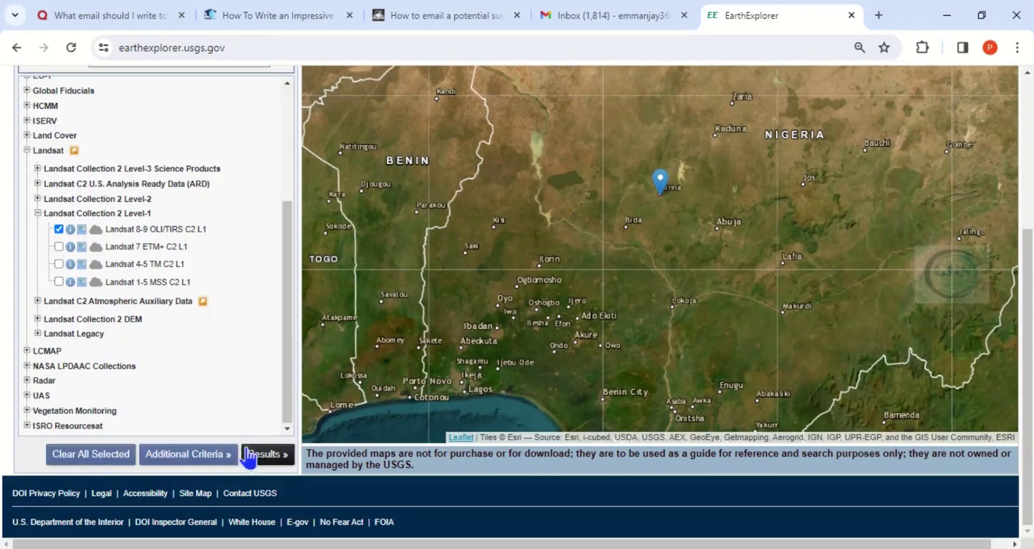
{"action": "left_click", "coordinate": [262, 456]}
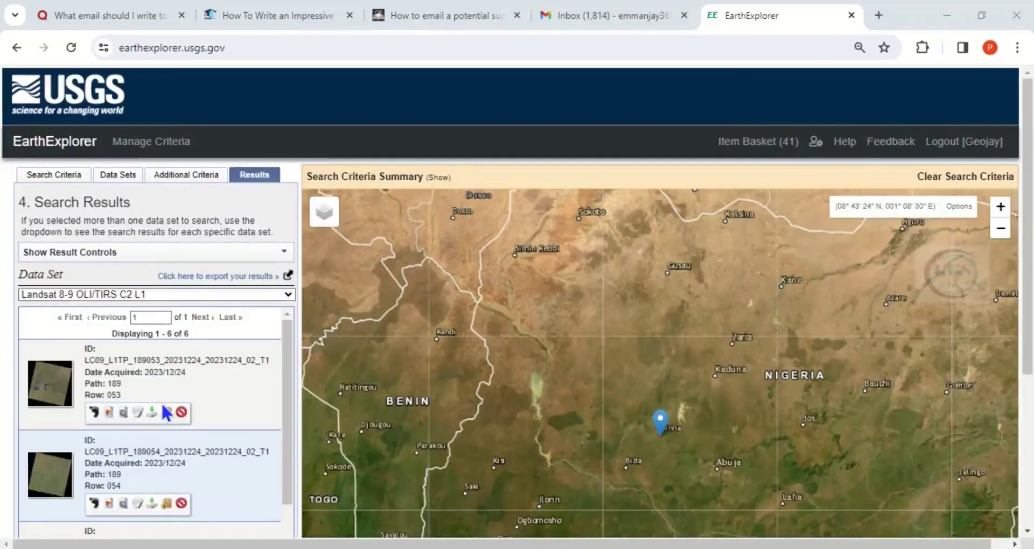
Step: Review the six results and draw the 2023/12/24 path 189, row 053 footprint on the map
{"action": "scroll", "coordinate": [200, 395], "scroll_direction": "down", "scroll_amount": 6}
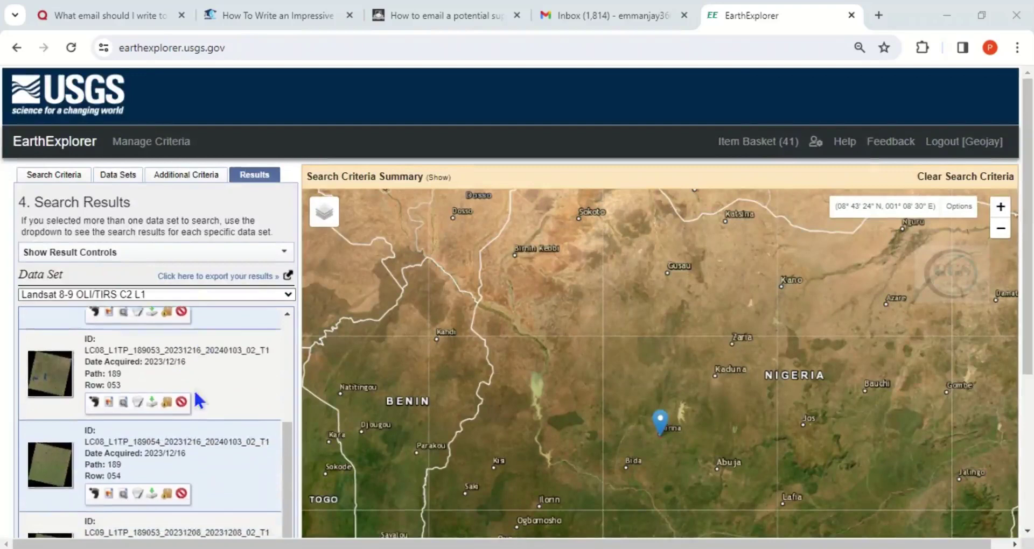
{"action": "scroll", "coordinate": [168, 404], "scroll_direction": "up", "scroll_amount": 6}
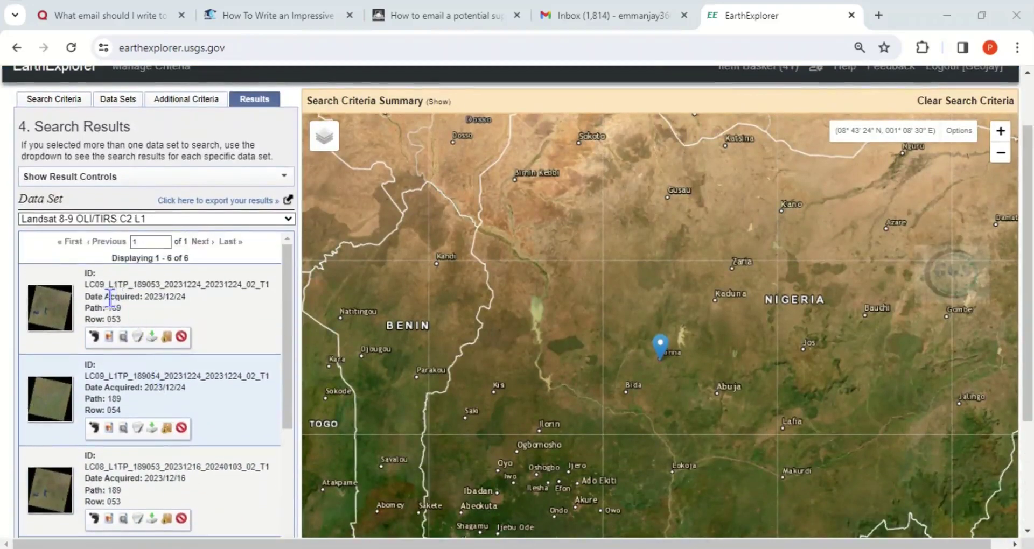
{"action": "left_click", "coordinate": [96, 344]}
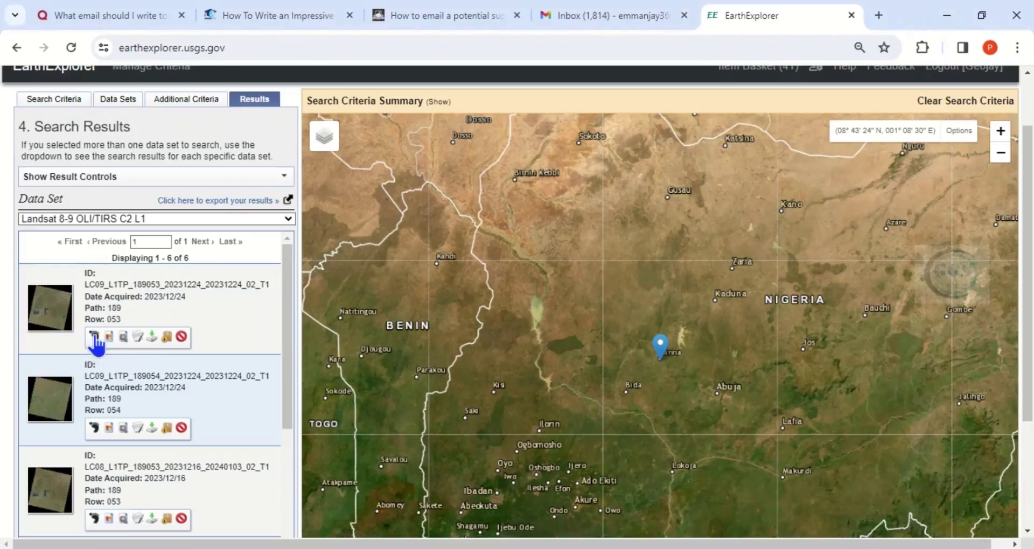
{"action": "left_click", "coordinate": [97, 343]}
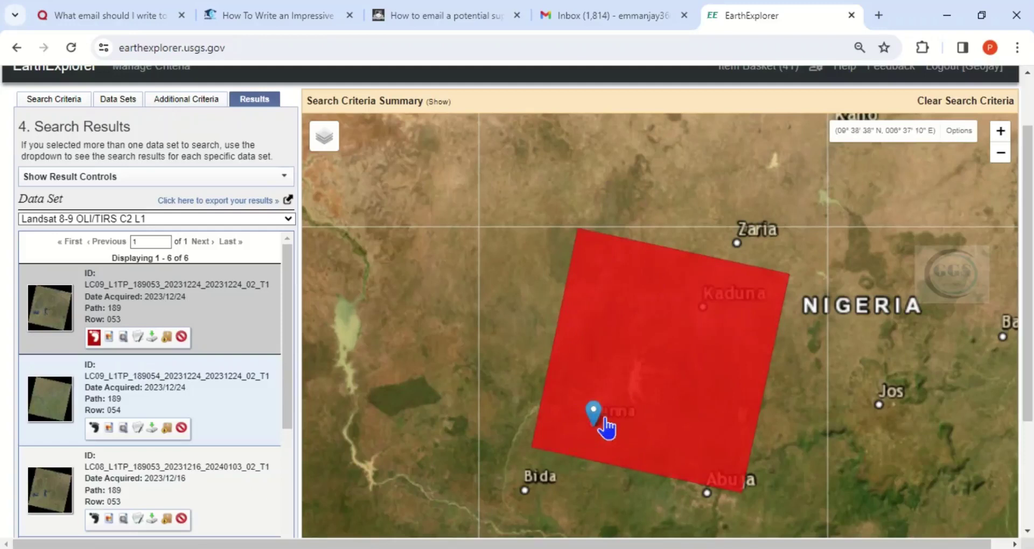
Step: Show download options for LC09_L1TP_189053_20231224_20231224_02_T1, listing the bundle's individual band files
{"action": "left_click", "coordinate": [153, 337]}
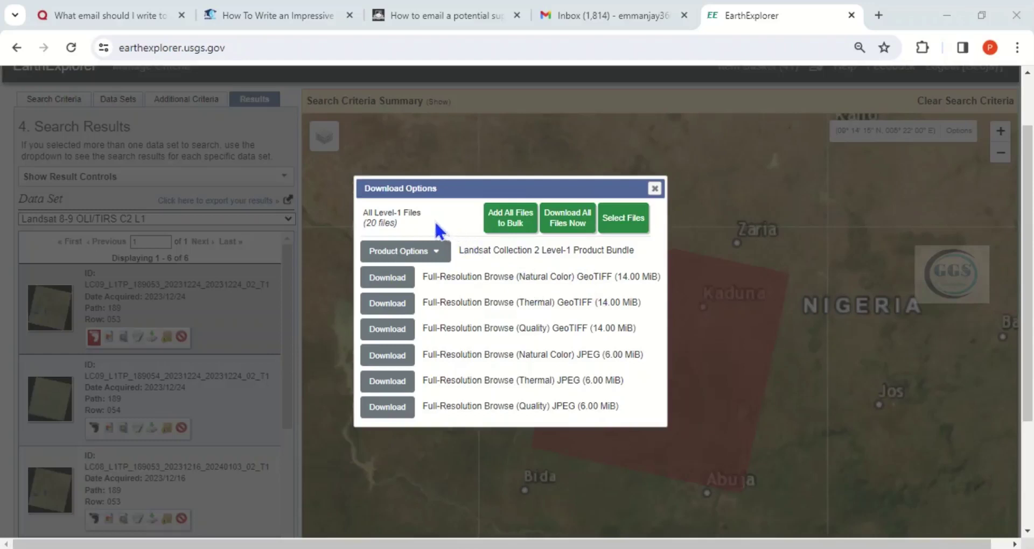
{"action": "left_click", "coordinate": [437, 253]}
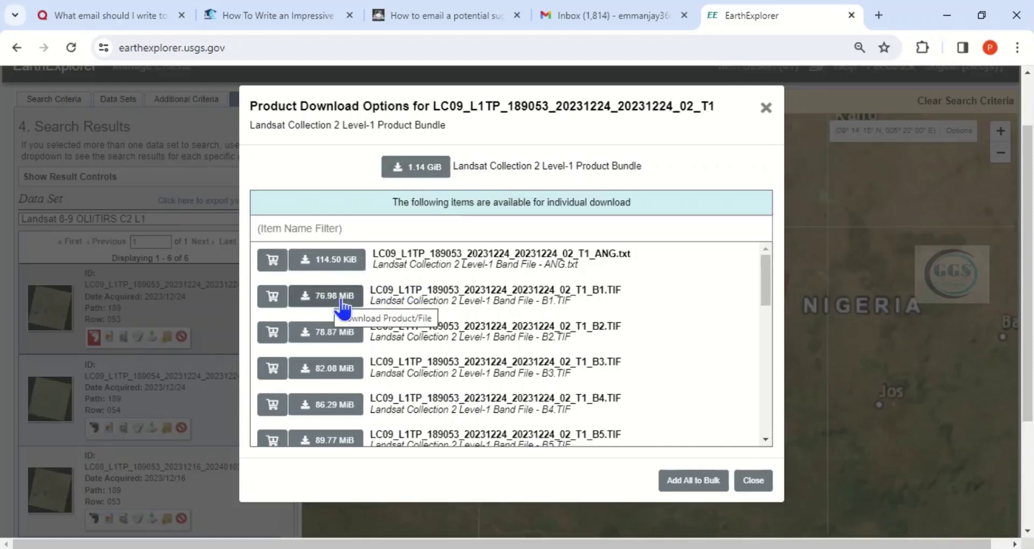
Step: Start downloading the 1.14 GiB Level-1 product bundle to Downloads and close the file list
{"action": "left_click", "coordinate": [415, 173]}
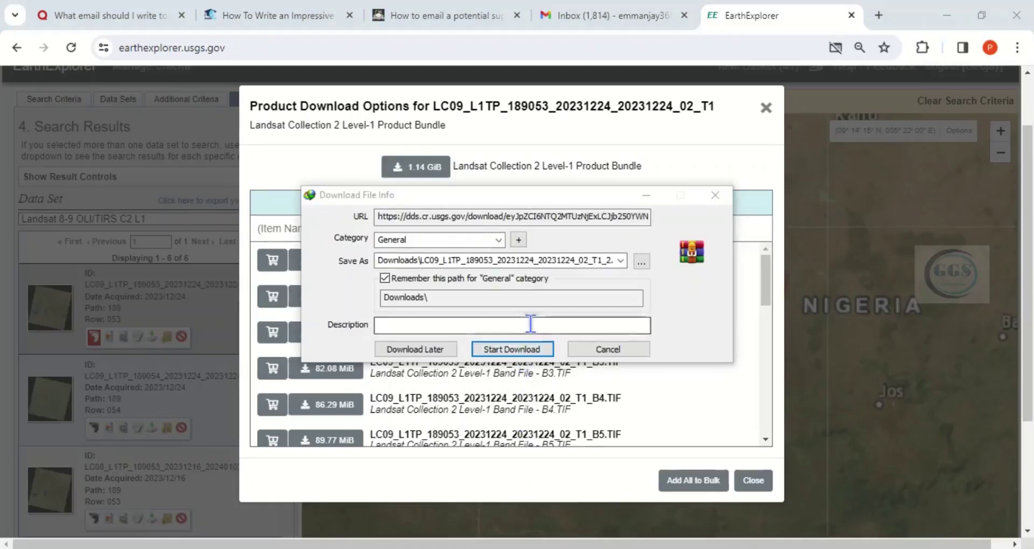
{"action": "left_click", "coordinate": [497, 348]}
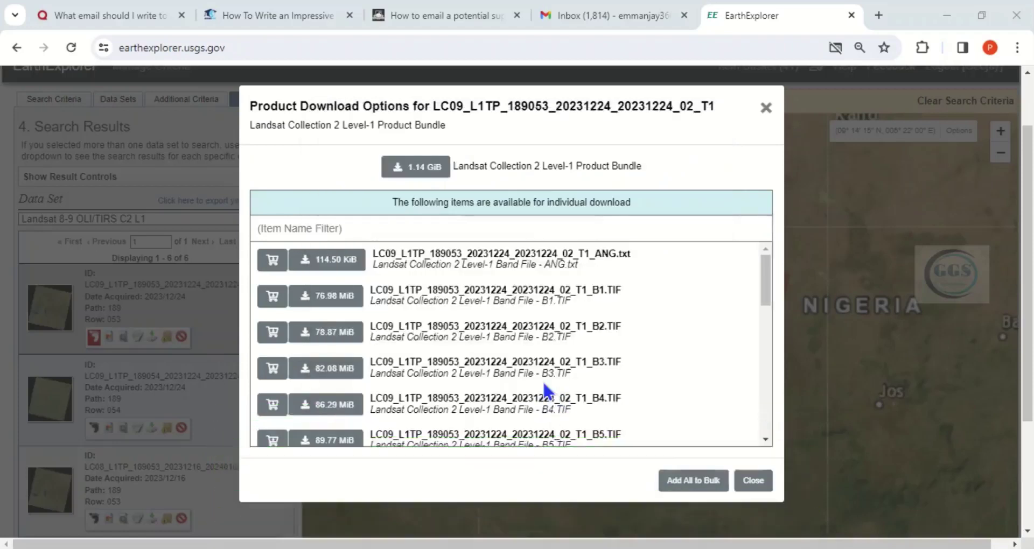
{"action": "left_click", "coordinate": [766, 108]}
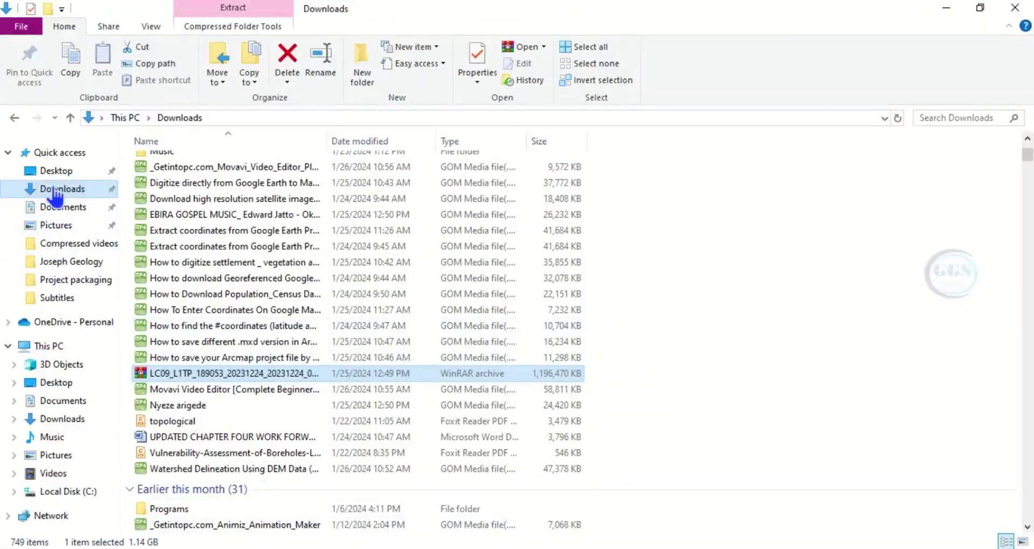
Step: Extract the downloaded LC09 archive to the suggested folder and open the extracted scene folder
{"action": "right_click", "coordinate": [193, 372]}
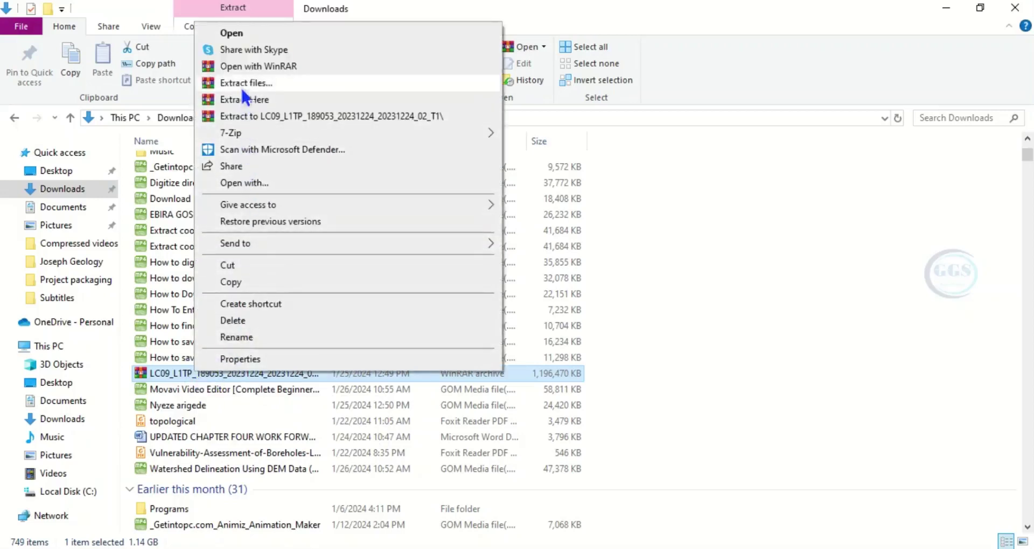
{"action": "left_click", "coordinate": [241, 83]}
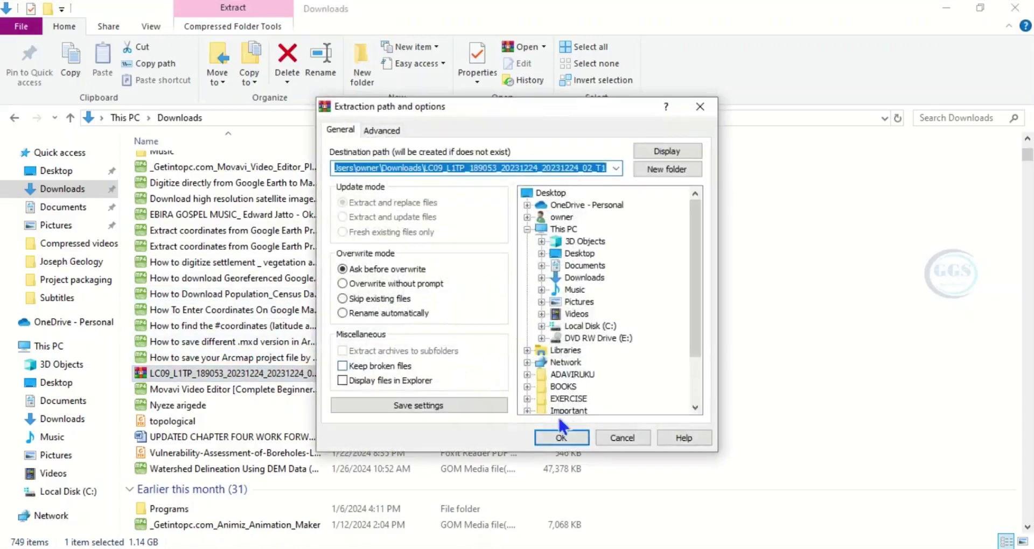
{"action": "left_click", "coordinate": [563, 438]}
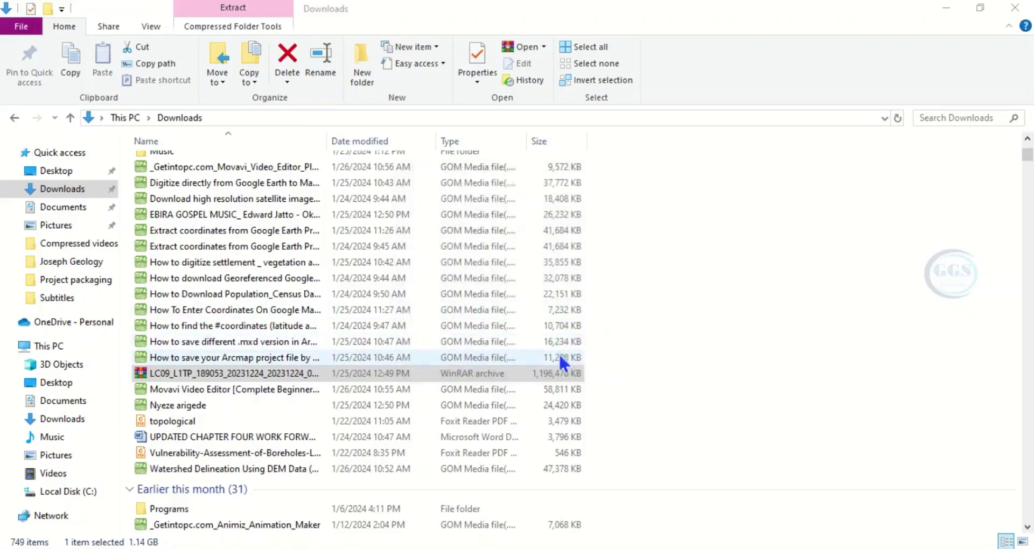
{"action": "scroll", "coordinate": [438, 317], "scroll_direction": "up", "scroll_amount": 3}
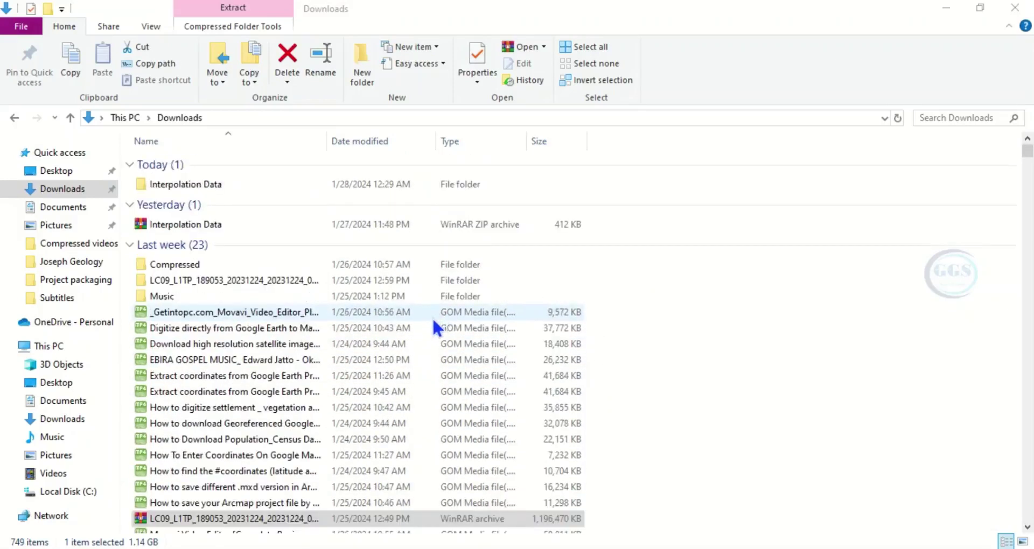
{"action": "left_click", "coordinate": [213, 280]}
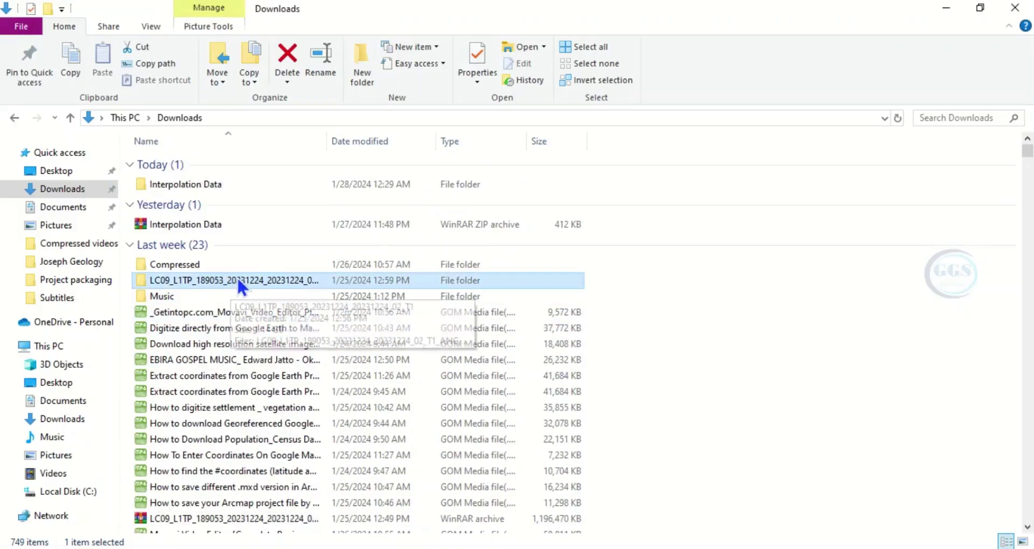
{"action": "double_click", "coordinate": [237, 280]}
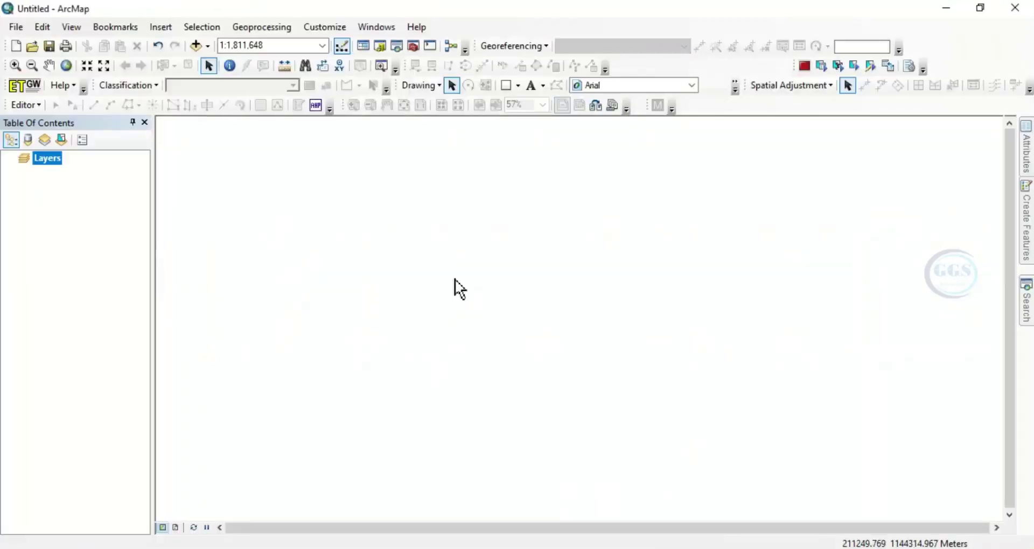
Step: In Add Data, browse via the Downloads folder connection into the LC09 scene folder
{"action": "left_click", "coordinate": [196, 46]}
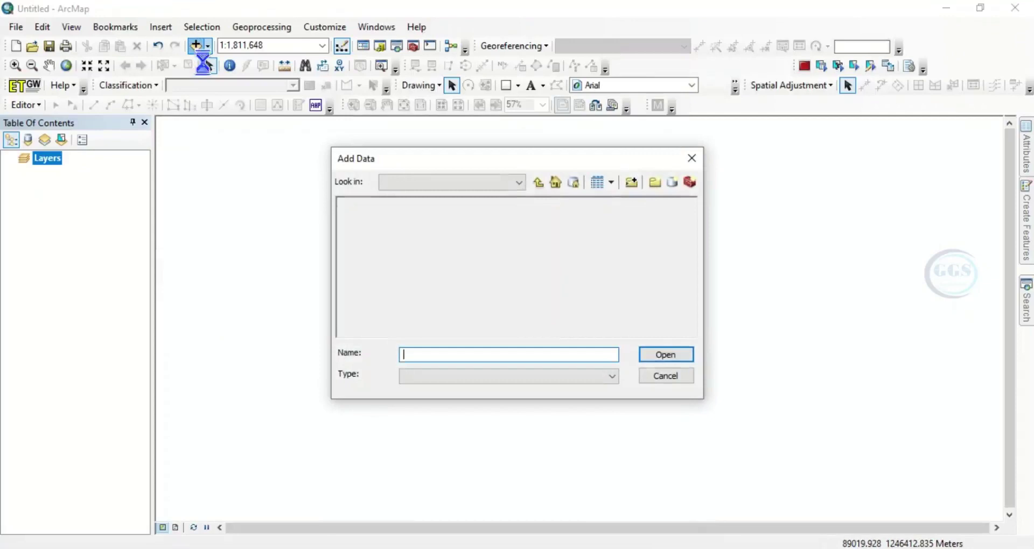
{"action": "left_click", "coordinate": [539, 183]}
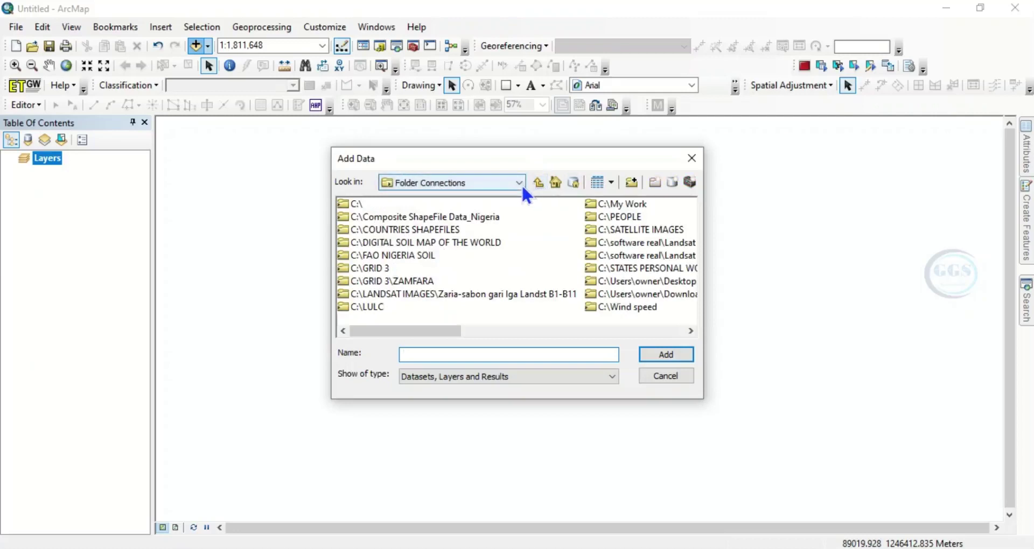
{"action": "left_click", "coordinate": [519, 182]}
{"action": "scroll", "coordinate": [493, 334], "scroll_direction": "down", "scroll_amount": 2}
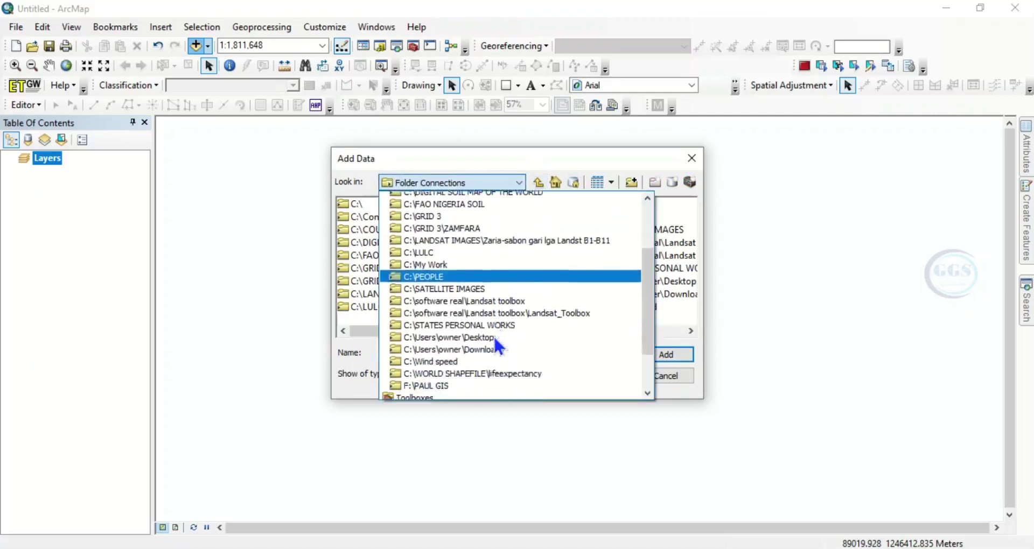
{"action": "scroll", "coordinate": [494, 339], "scroll_direction": "down", "scroll_amount": 2}
{"action": "left_click", "coordinate": [481, 301]}
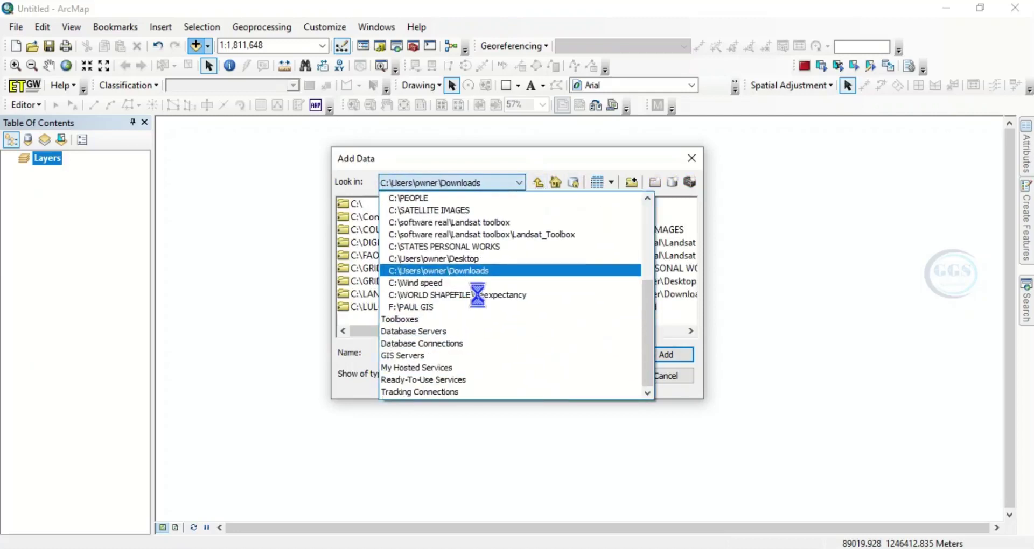
{"action": "double_click", "coordinate": [632, 230]}
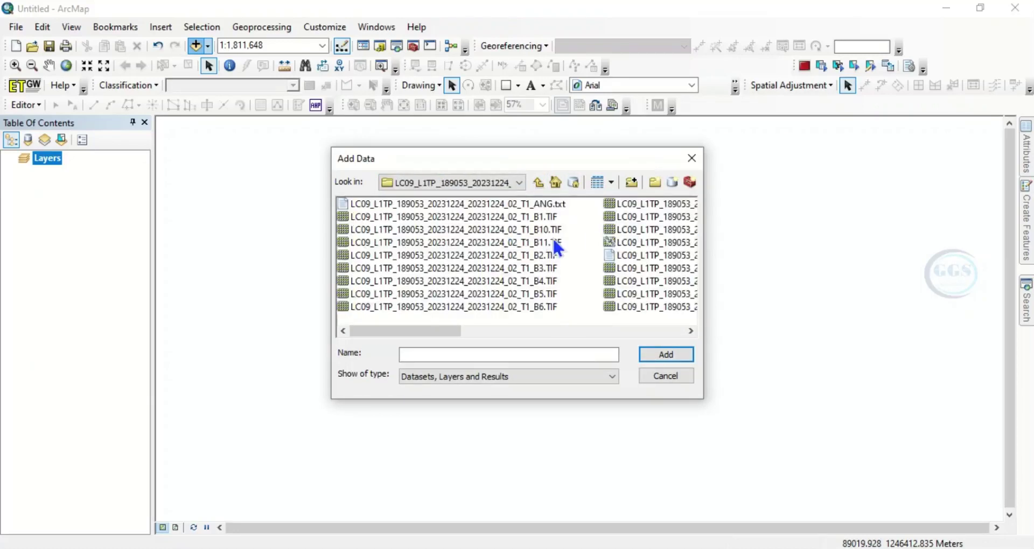
Step: Select the B1 through B11 band TIFs and add them to the map
{"action": "left_click", "coordinate": [538, 217]}
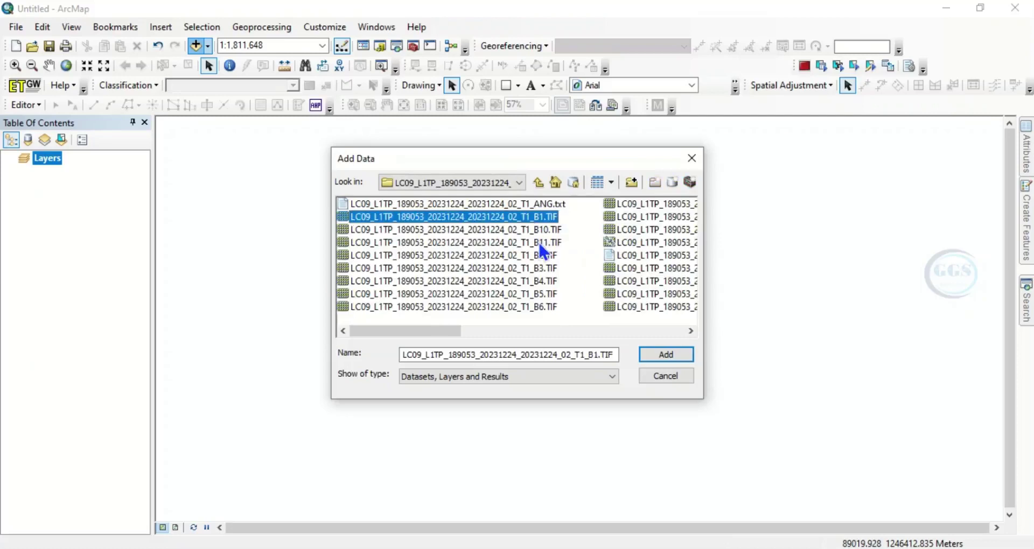
{"action": "left_click", "coordinate": [531, 228], "text": "shift"}
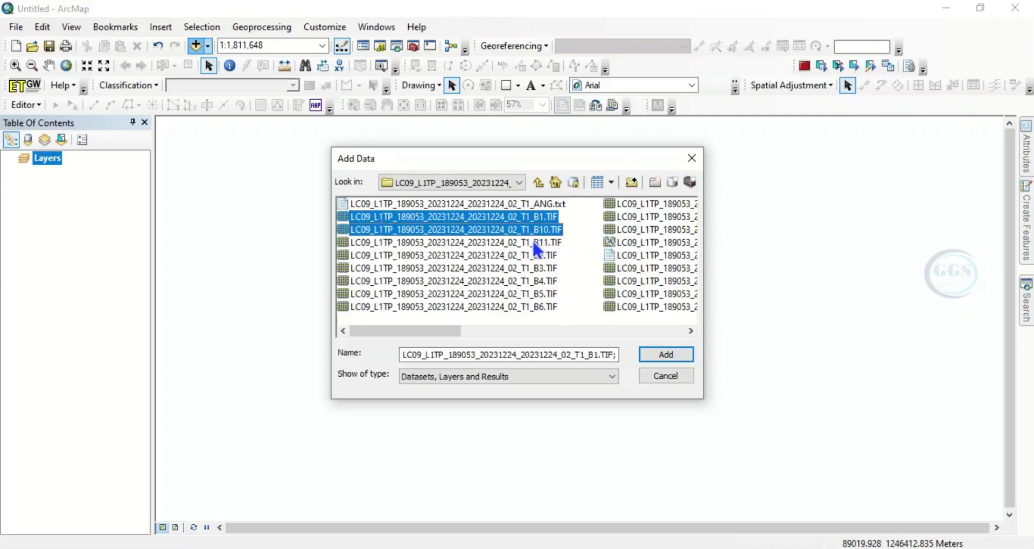
{"action": "left_click", "coordinate": [532, 242], "text": "shift"}
{"action": "left_click", "coordinate": [544, 268], "text": "shift"}
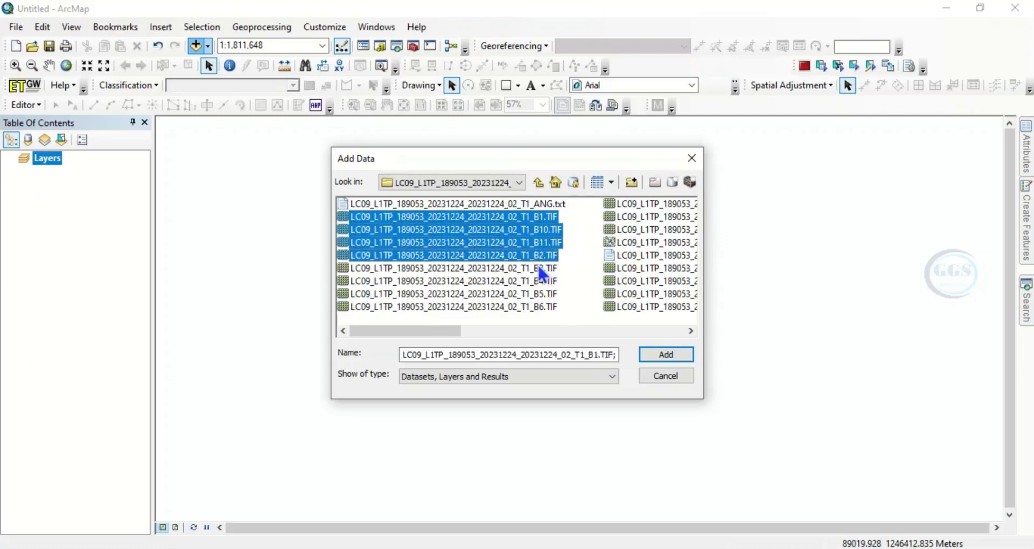
{"action": "left_click", "coordinate": [541, 281], "text": "shift"}
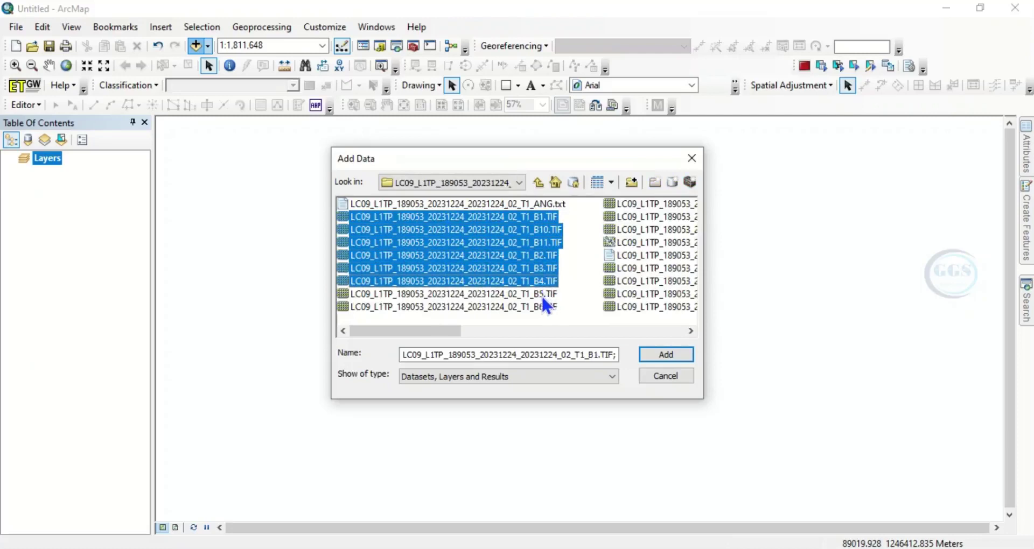
{"action": "left_click", "coordinate": [543, 297], "text": "shift"}
{"action": "left_click", "coordinate": [545, 307], "text": "shift"}
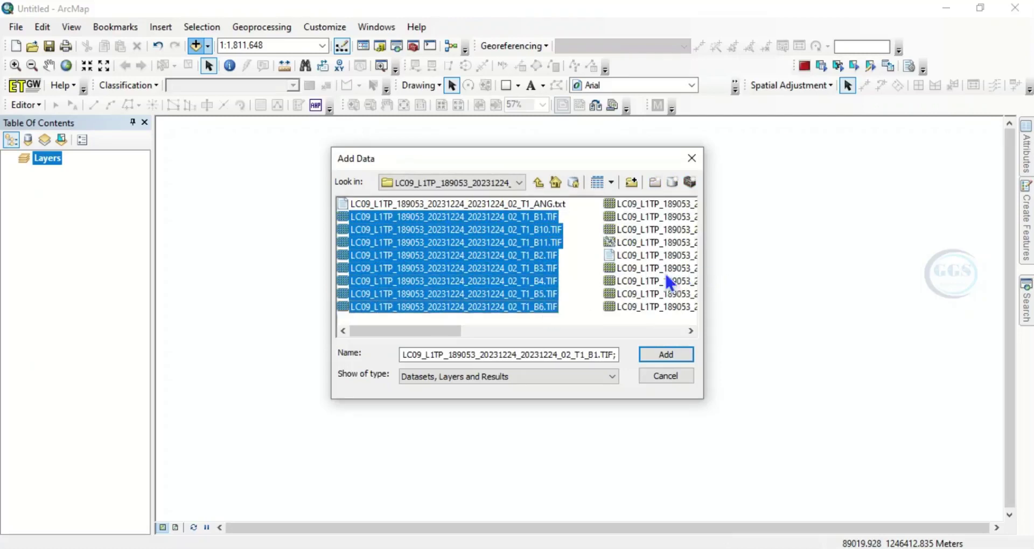
{"action": "scroll", "coordinate": [663, 282], "scroll_direction": "down", "scroll_amount": 2}
{"action": "scroll", "coordinate": [540, 248], "scroll_direction": "up", "scroll_amount": 1}
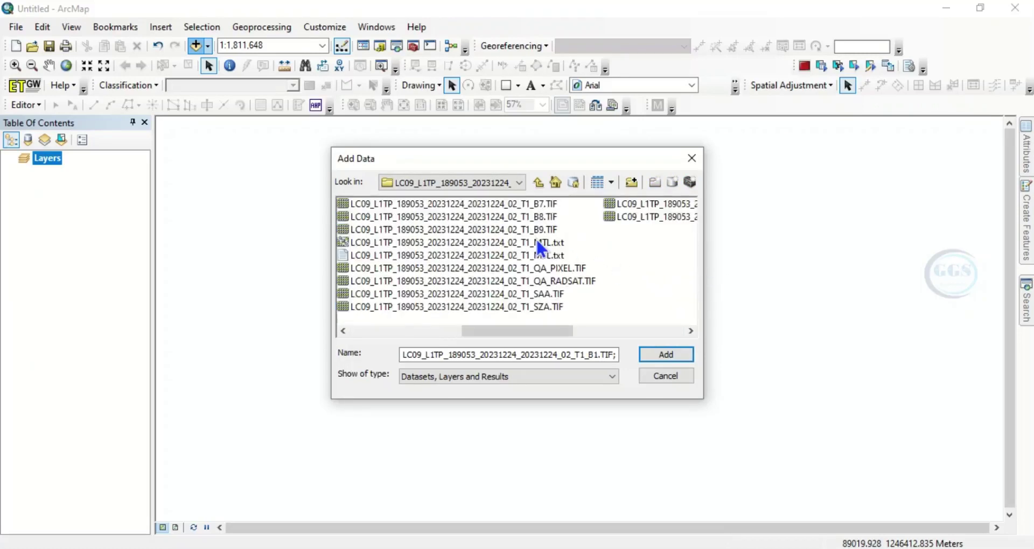
{"action": "left_click", "coordinate": [527, 203], "text": "shift"}
{"action": "left_click", "coordinate": [528, 217], "text": "shift"}
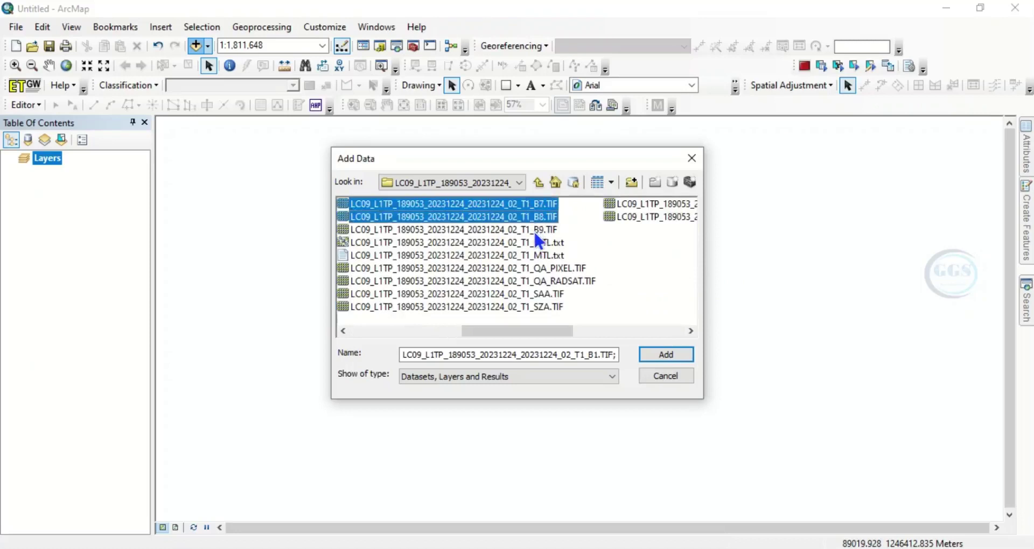
{"action": "left_click", "coordinate": [534, 231], "text": "shift"}
{"action": "scroll", "coordinate": [624, 272], "scroll_direction": "up", "scroll_amount": 1}
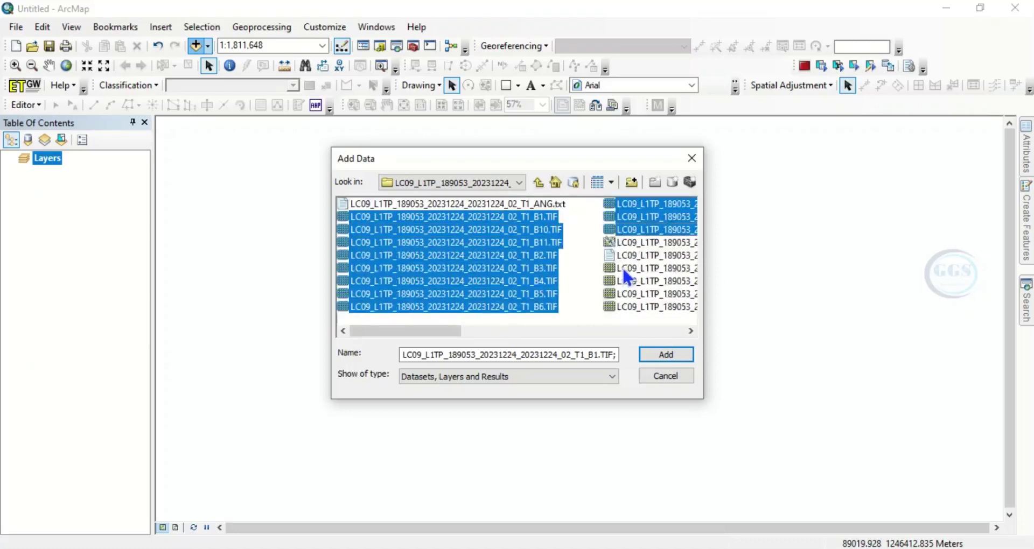
{"action": "scroll", "coordinate": [625, 277], "scroll_direction": "down", "scroll_amount": 2}
{"action": "scroll", "coordinate": [584, 242], "scroll_direction": "up", "scroll_amount": 1}
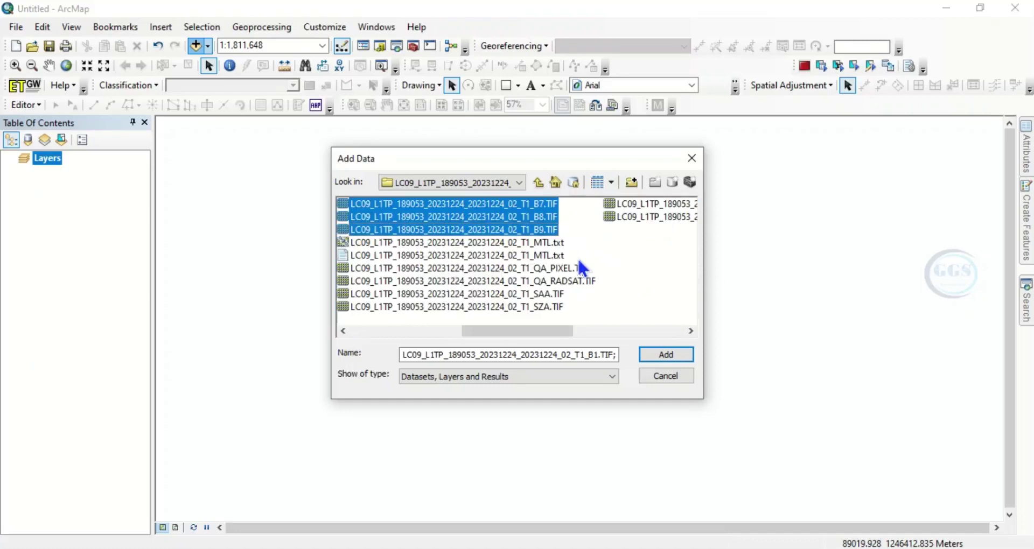
{"action": "left_click", "coordinate": [657, 356]}
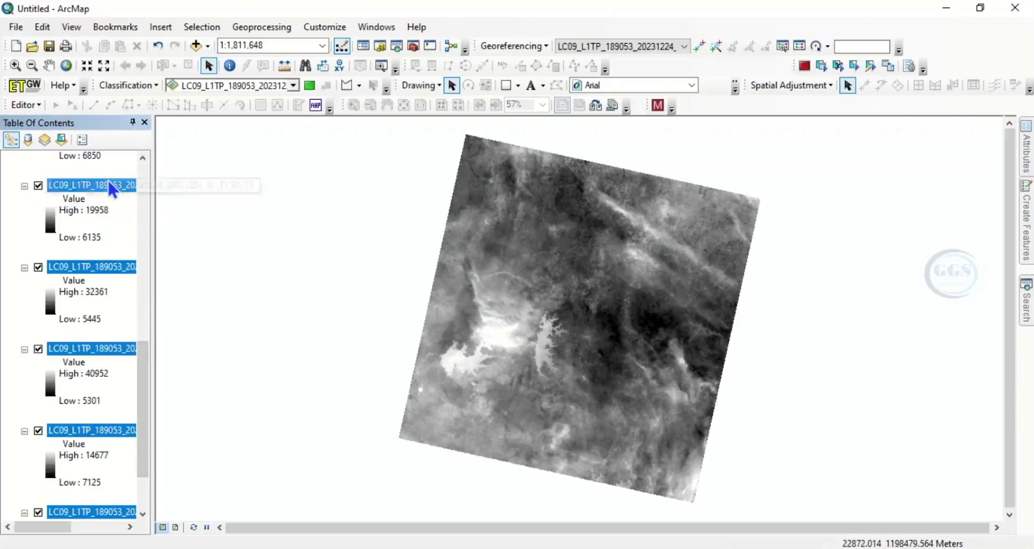
Step: Back in EarthExplorer, close the Download Options window and highlight the first result's details
{"action": "key", "text": "alt+Tab"}
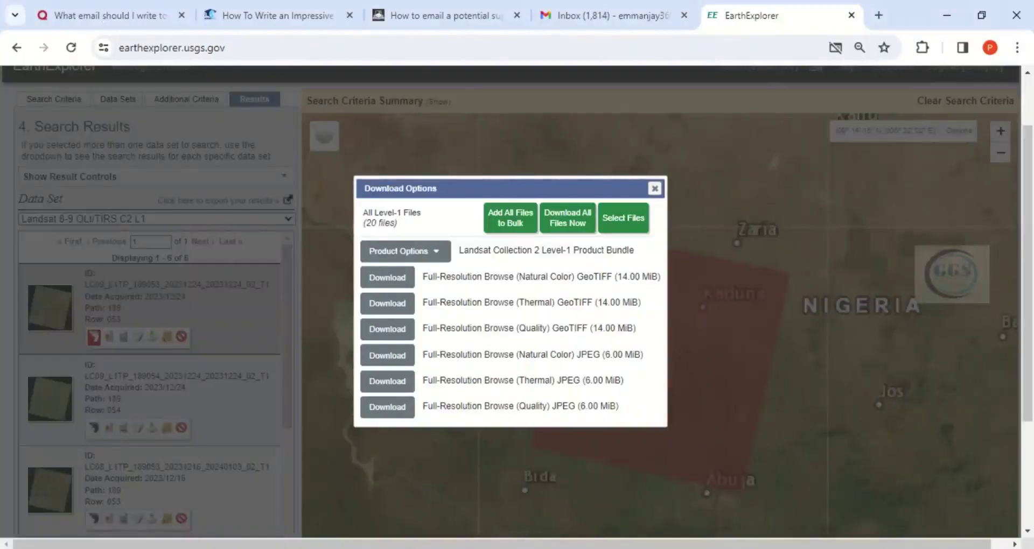
{"action": "left_click", "coordinate": [655, 189]}
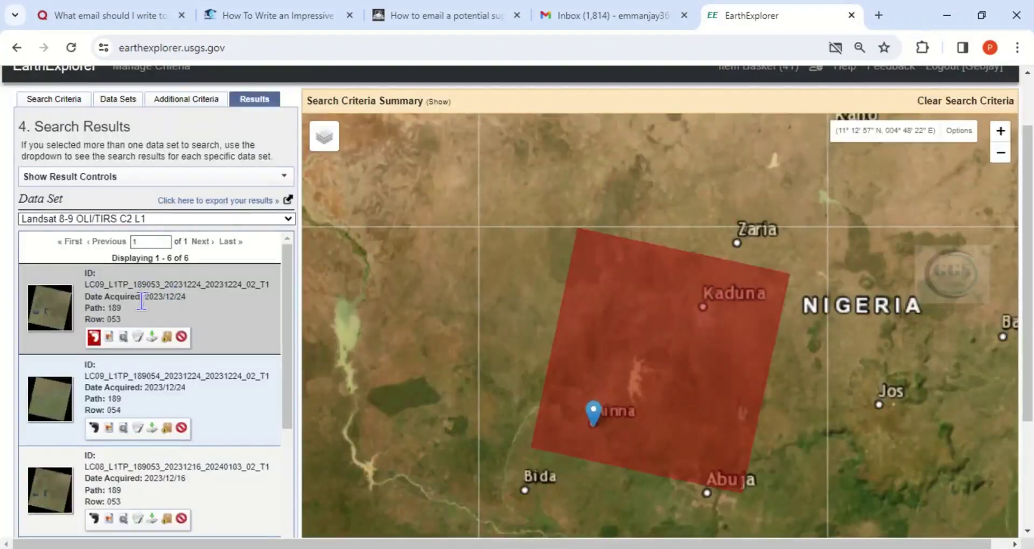
{"action": "double_click", "coordinate": [176, 297]}
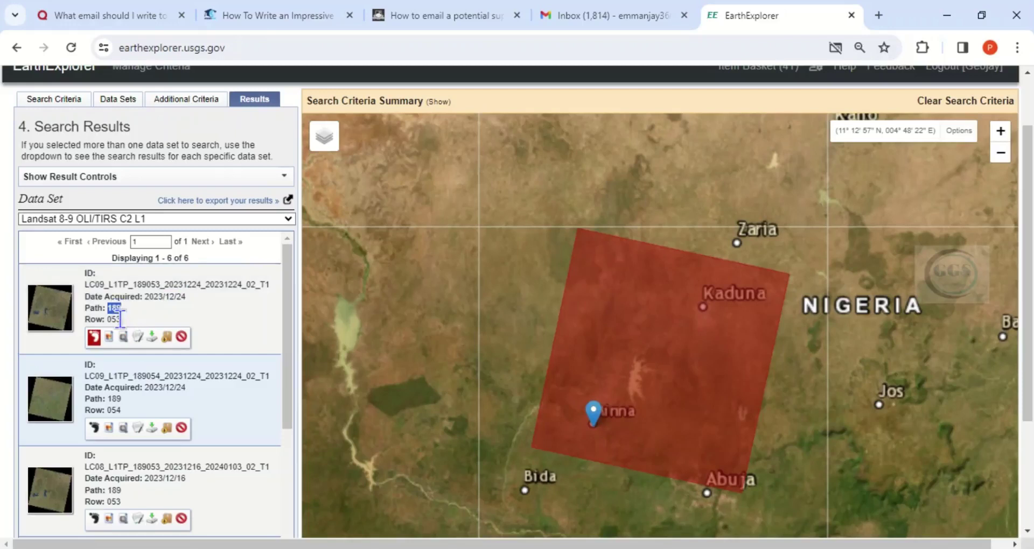